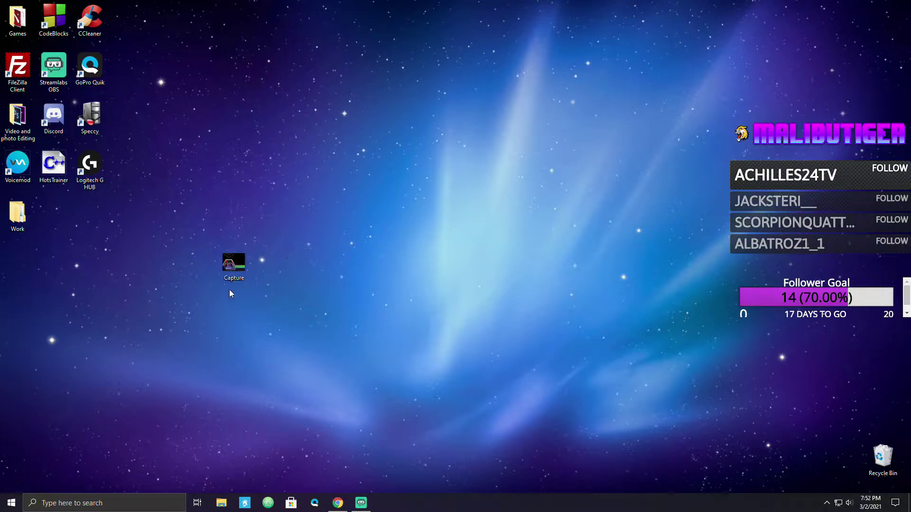
Preview the Capture image on the desktop, briefly checking the Snipping Tool, then close the viewer
{"action": "double_click", "coordinate": [232, 274]}
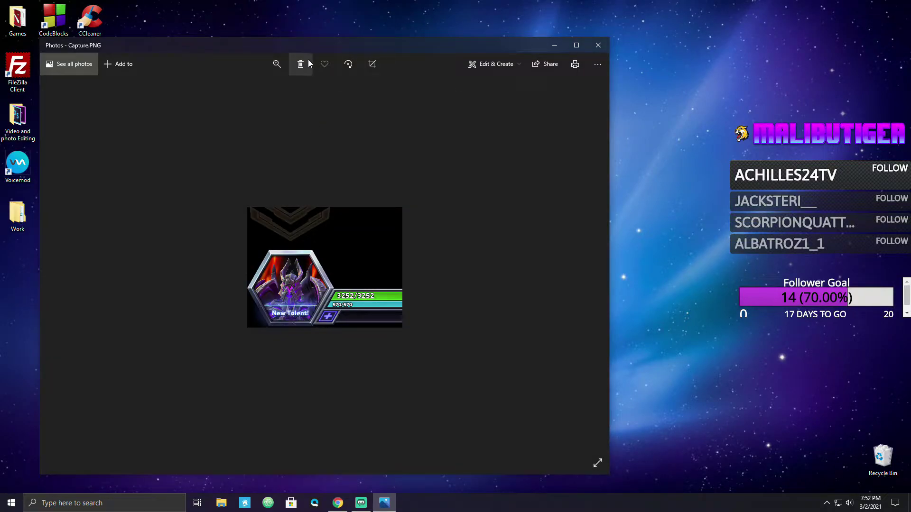
{"action": "left_click_drag", "start_coordinate": [313, 44], "coordinate": [466, 36]}
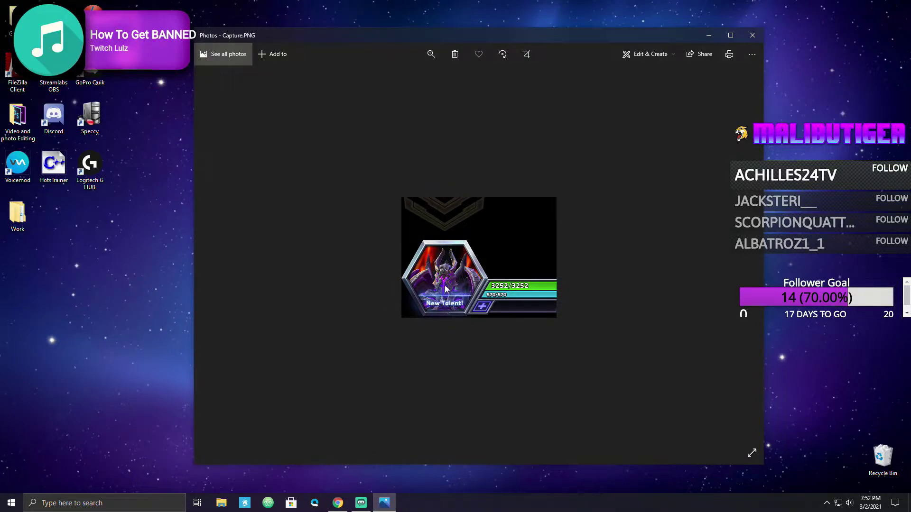
{"action": "left_click", "coordinate": [112, 498]}
{"action": "type", "text": "snoi"}
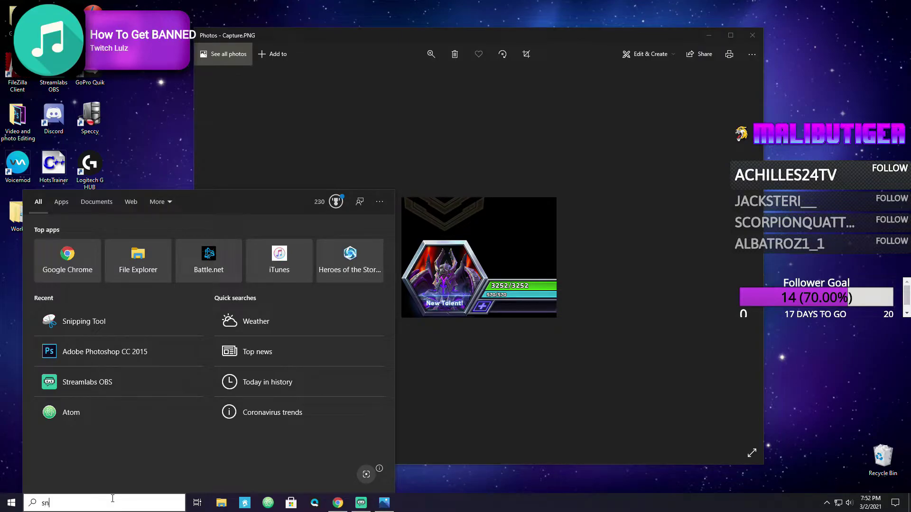
{"action": "left_click", "coordinate": [112, 250]}
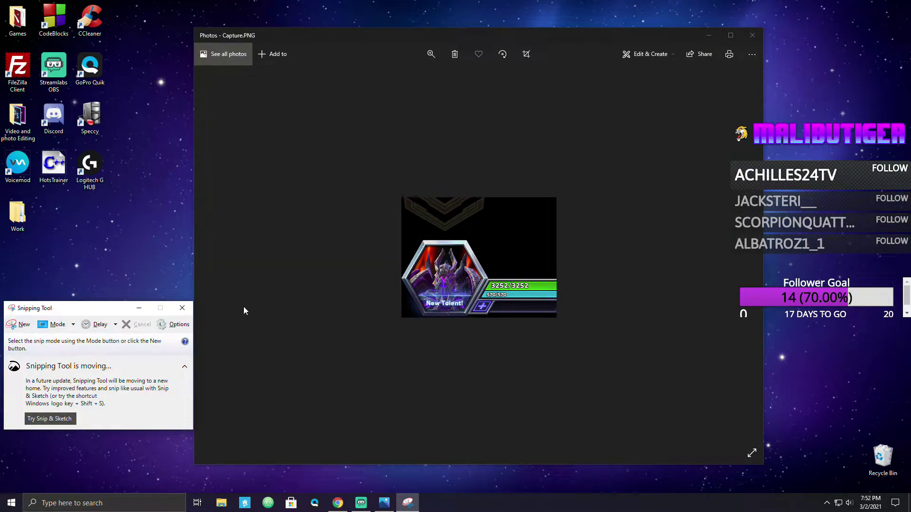
{"action": "left_click", "coordinate": [182, 308]}
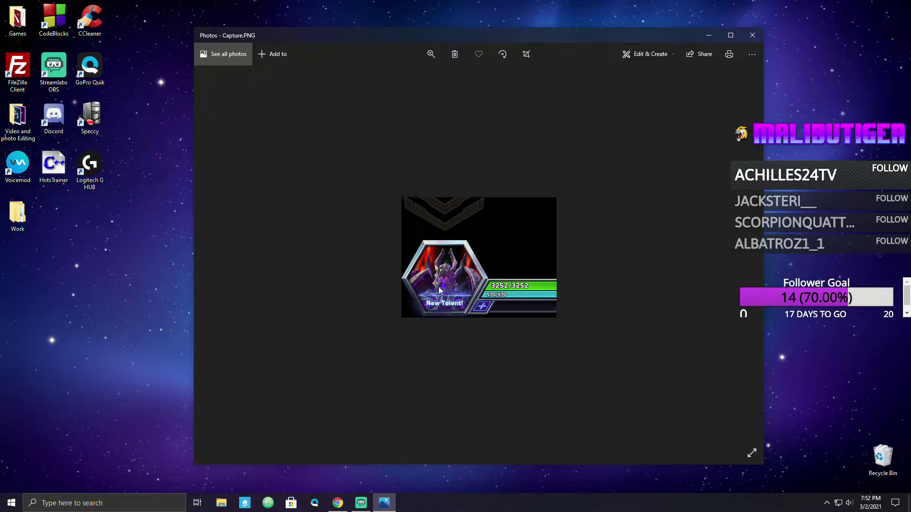
{"action": "left_click", "coordinate": [752, 35]}
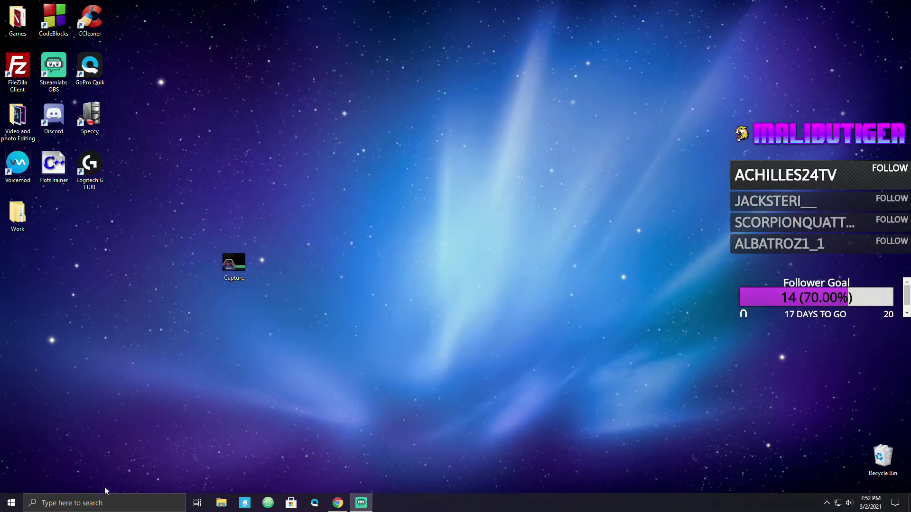
Launch Photoshop from the taskbar search and load Capture.PNG into it, zoomed in
{"action": "left_click", "coordinate": [111, 501]}
{"action": "type", "text": "[pho"}
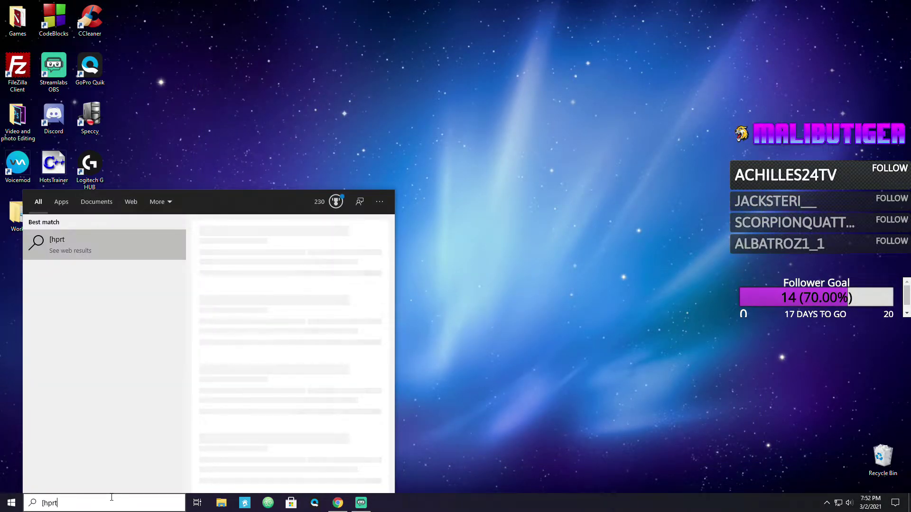
{"action": "key", "text": "BackSpace"}
{"action": "key", "text": "BackSpace"}
{"action": "key", "text": "BackSpace"}
{"action": "type", "text": "ph"}
{"action": "key", "text": "BackSpace"}
{"action": "key", "text": "BackSpace"}
{"action": "key", "text": "BackSpace"}
{"action": "type", "text": "photo"}
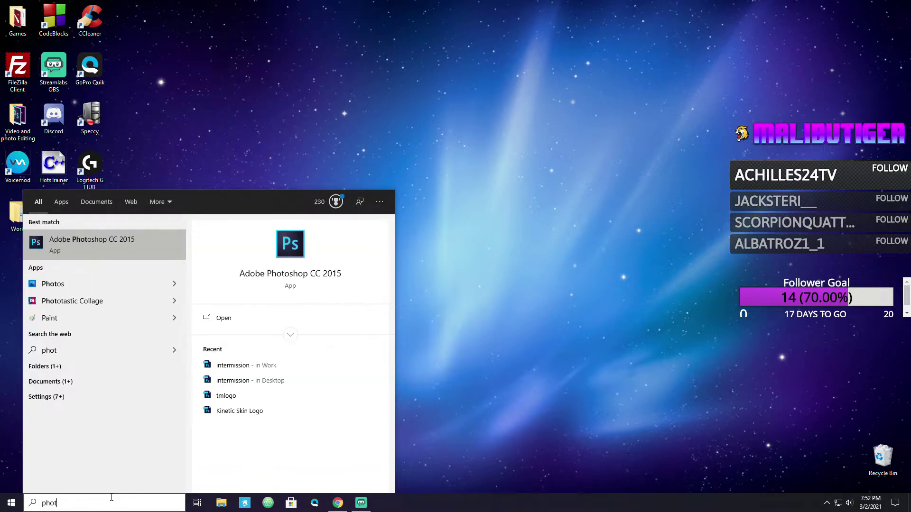
{"action": "key", "text": "Return"}
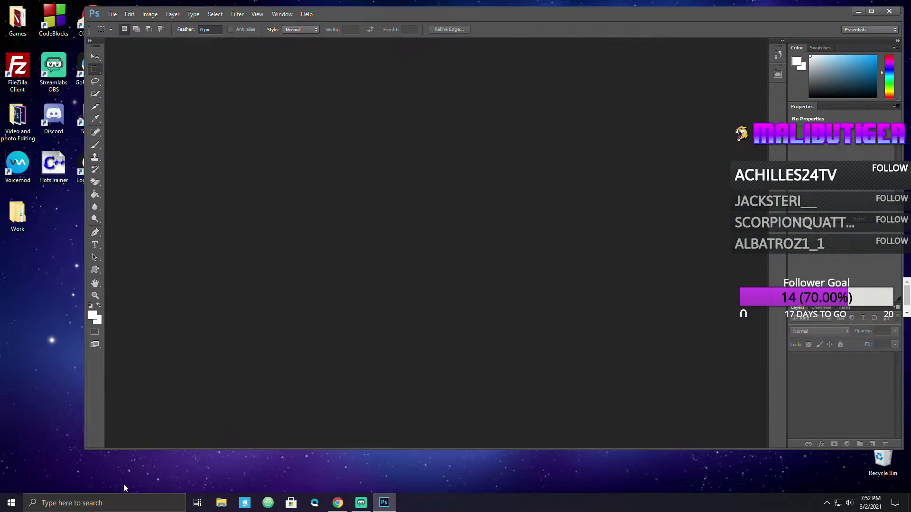
{"action": "left_click_drag", "start_coordinate": [386, 14], "coordinate": [523, 15]}
{"action": "left_click_drag", "start_coordinate": [235, 267], "coordinate": [640, 135]}
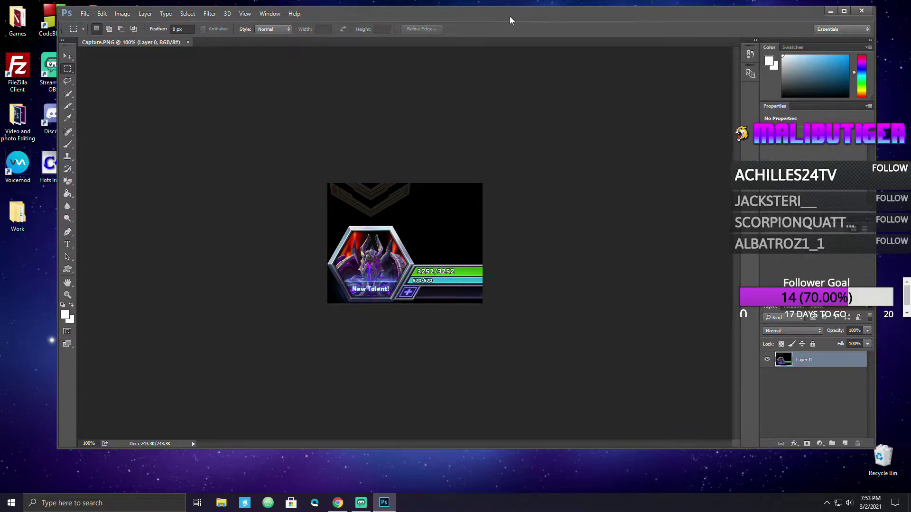
{"action": "key", "text": "ctrl+plus"}
{"action": "key", "text": "ctrl+plus"}
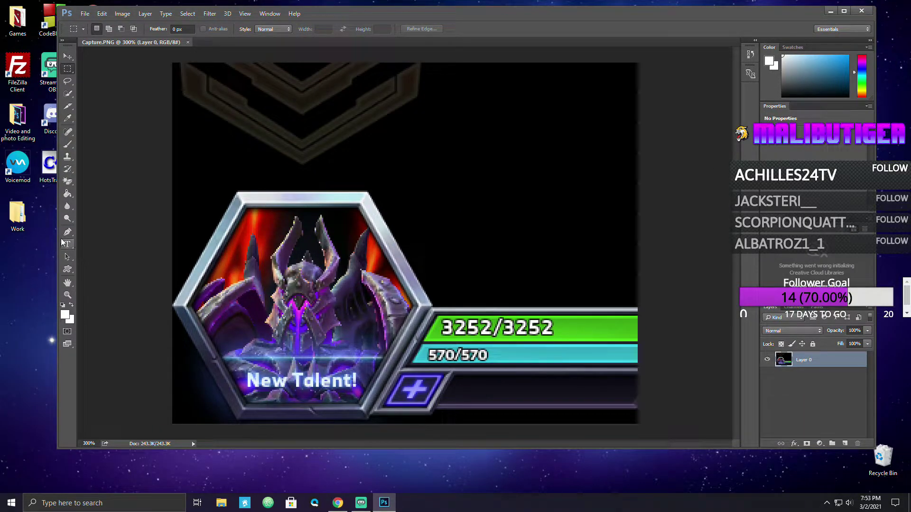
Draw a closed Pen path through the corners of the hexagonal portrait frame
{"action": "left_click", "coordinate": [68, 232]}
{"action": "key", "text": "ctrl+plus"}
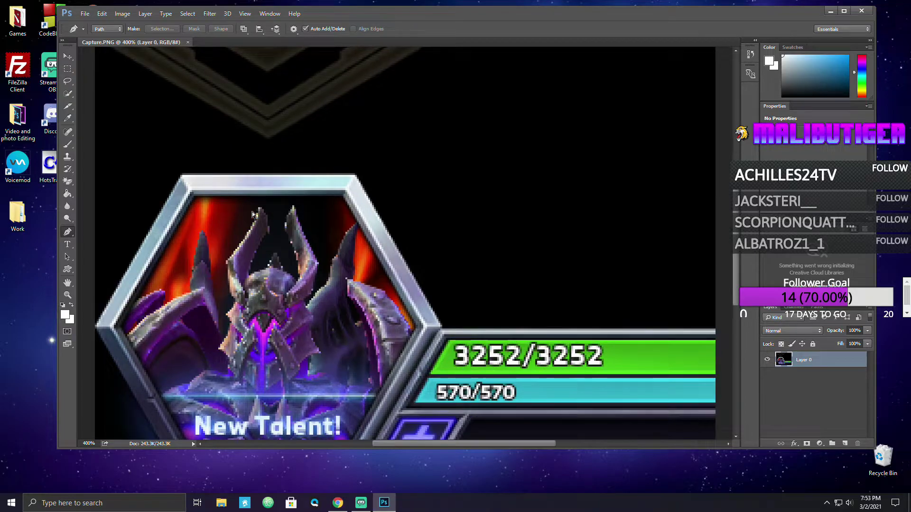
{"action": "key", "text": "ctrl+plus"}
{"action": "scroll", "coordinate": [427, 444], "scroll_direction": "down", "scroll_amount": 3}
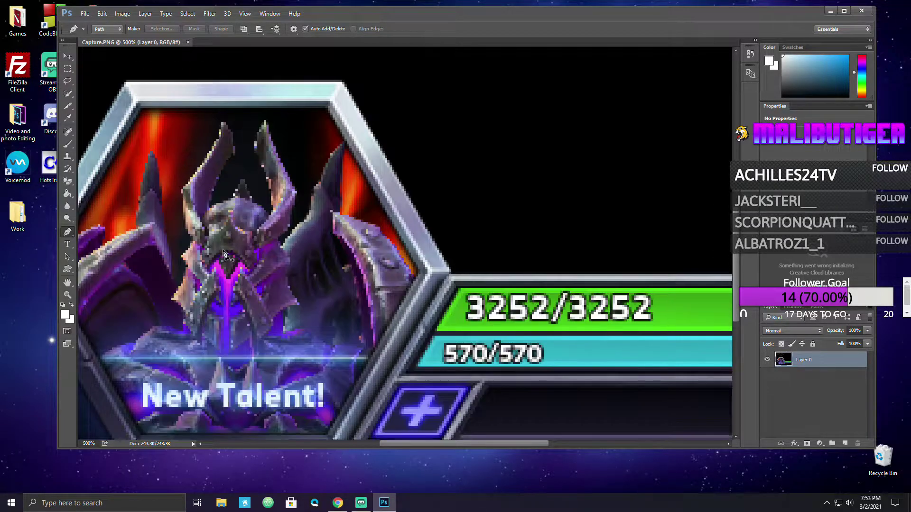
{"action": "left_click_drag", "start_coordinate": [457, 444], "coordinate": [384, 438]}
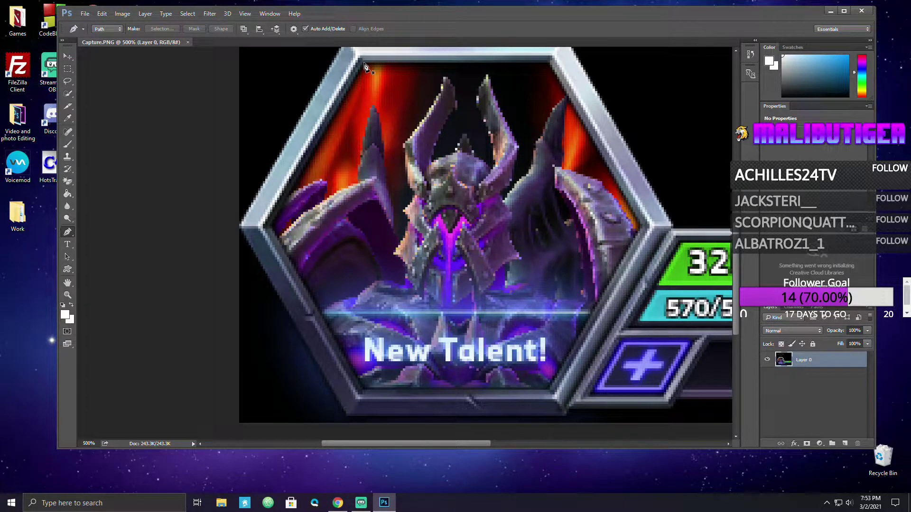
{"action": "left_click", "coordinate": [365, 64]}
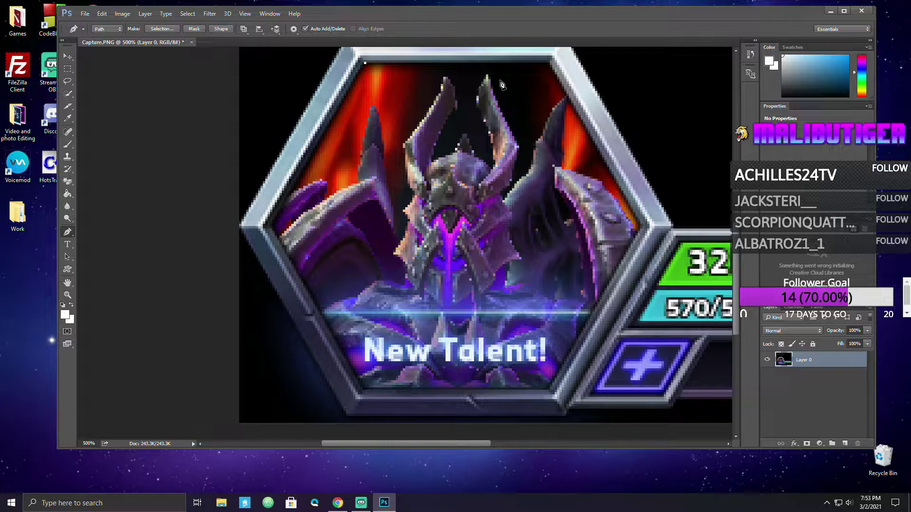
{"action": "left_click", "coordinate": [550, 63]}
{"action": "left_click", "coordinate": [366, 388]}
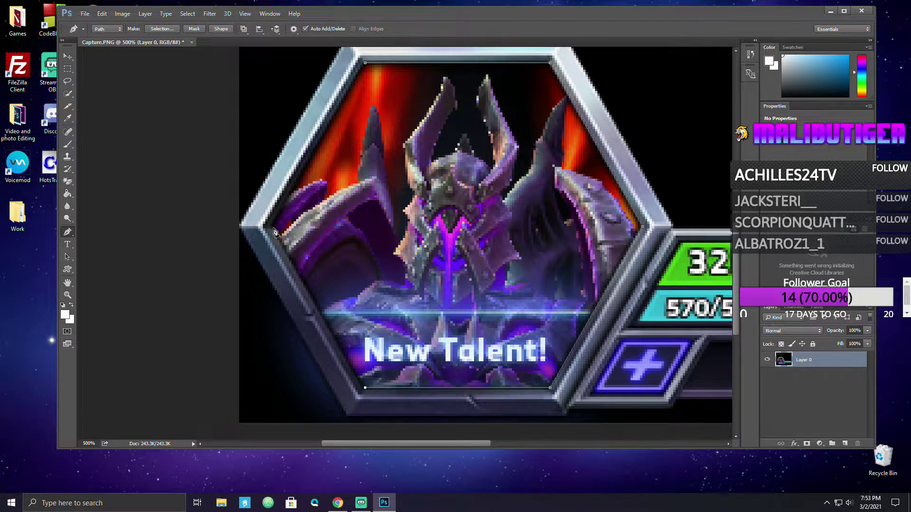
{"action": "left_click", "coordinate": [273, 228]}
{"action": "left_click", "coordinate": [365, 63]}
Save the hexagon path as a custom shape named 'hots game hero'
{"action": "right_click", "coordinate": [453, 137]}
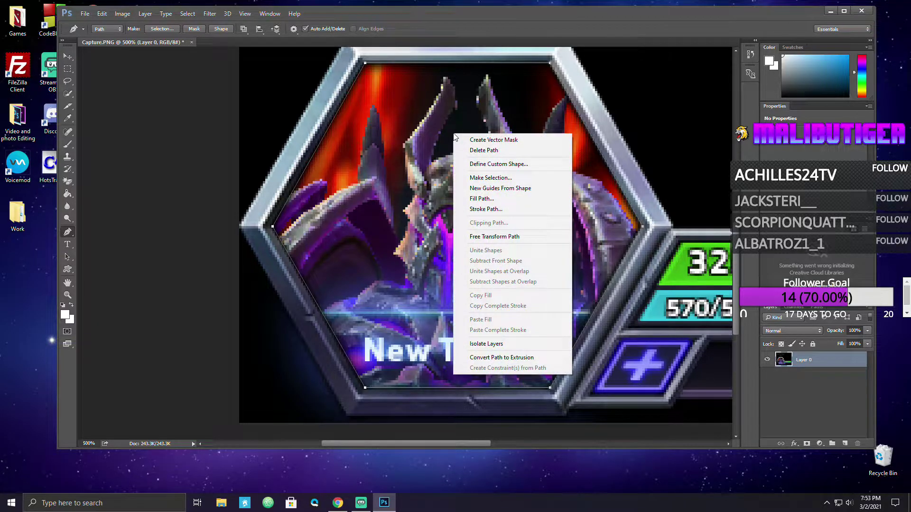
{"action": "left_click", "coordinate": [485, 165]}
{"action": "type", "text": "hots game hero view shae"}
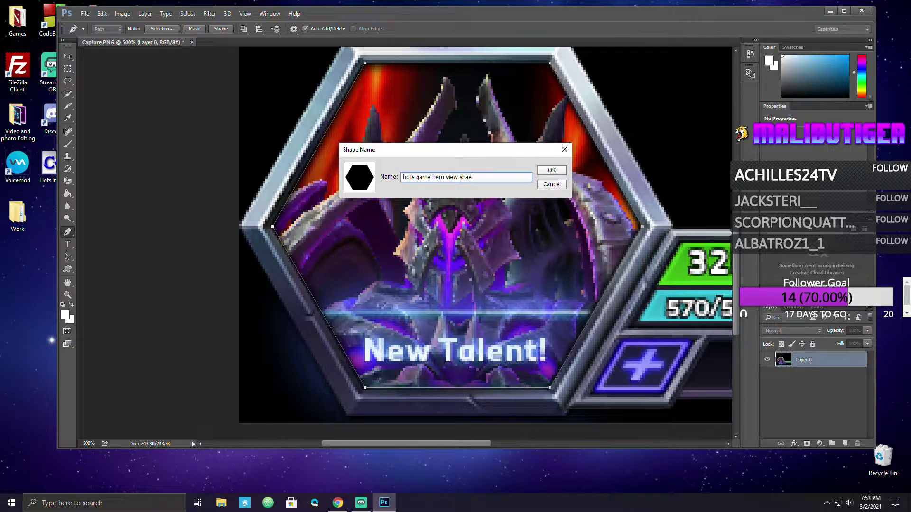
{"action": "key", "text": "BackSpace"}
{"action": "type", "text": "pe"}
{"action": "key", "text": "Return"}
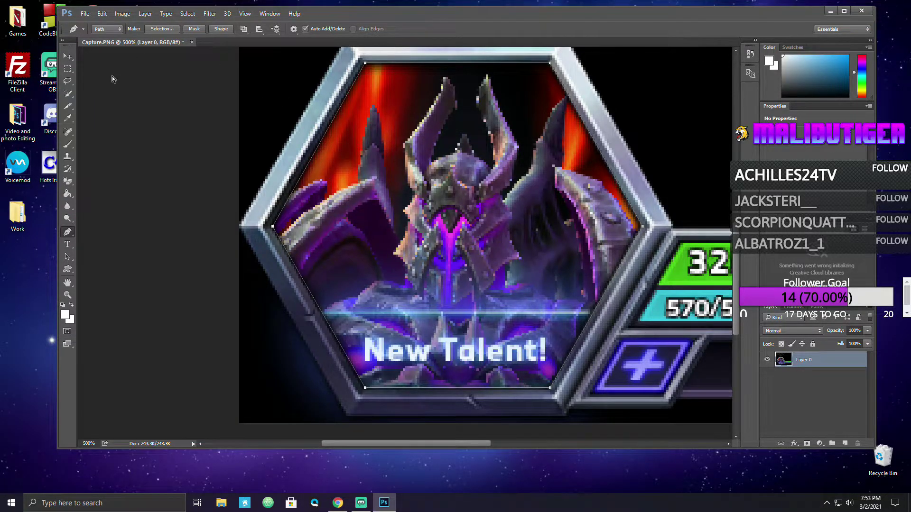
Clear the whole Capture layer to transparency and remove the selection
{"action": "key", "text": "ctrl+minus"}
{"action": "key", "text": "ctrl+minus"}
{"action": "key", "text": "m"}
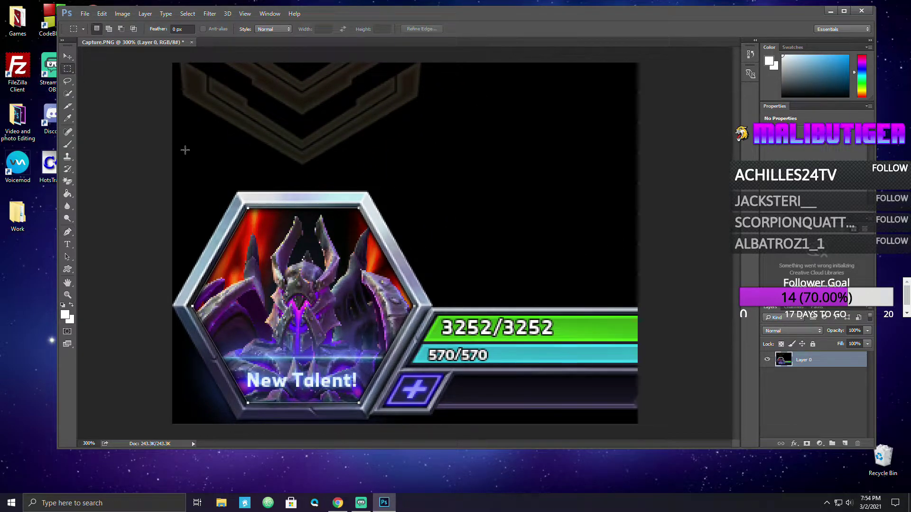
{"action": "left_click_drag", "start_coordinate": [173, 64], "coordinate": [636, 424]}
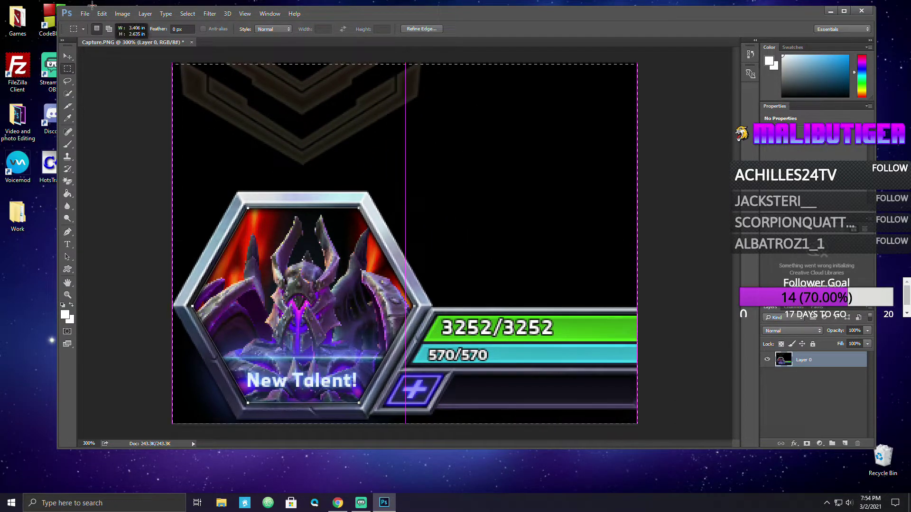
{"action": "key", "text": "Delete"}
{"action": "key", "text": "ctrl+d"}
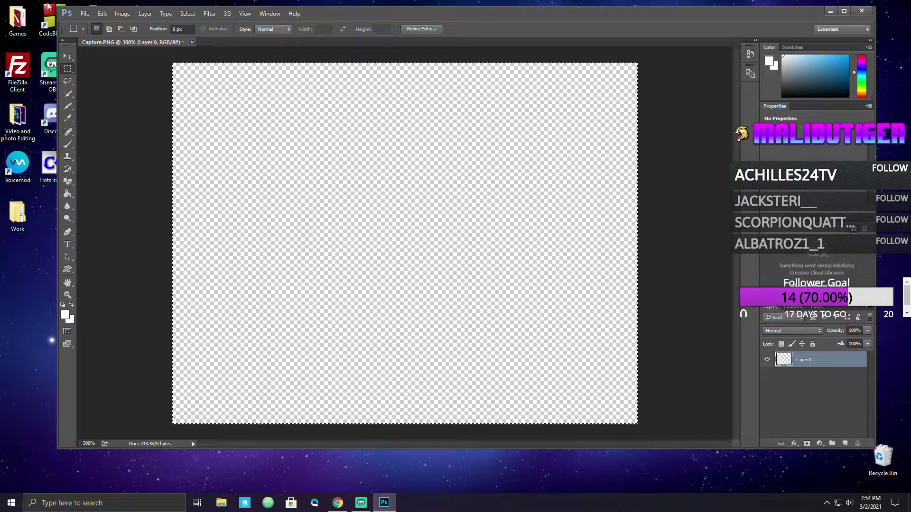
{"action": "left_click", "coordinate": [68, 56]}
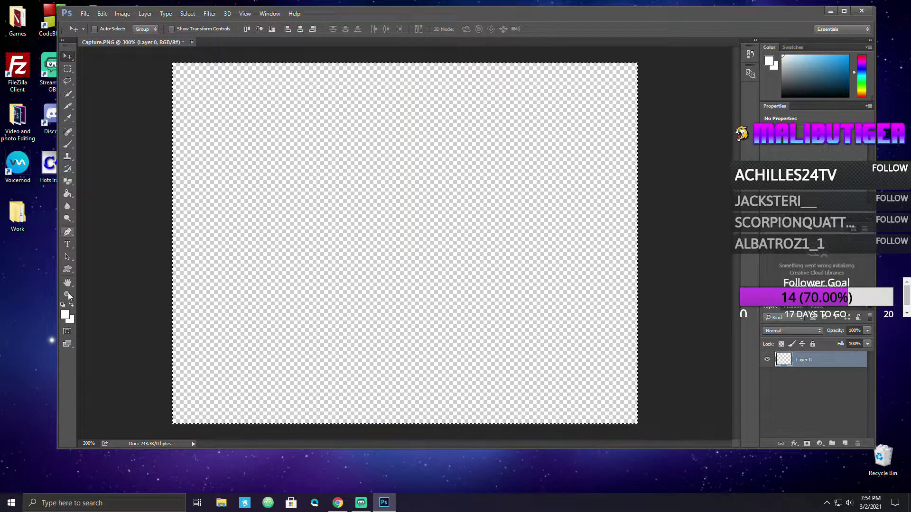
Draw the saved hexagon custom shape as a white shape near the canvas centre
{"action": "left_click_drag", "start_coordinate": [68, 269], "coordinate": [107, 316]}
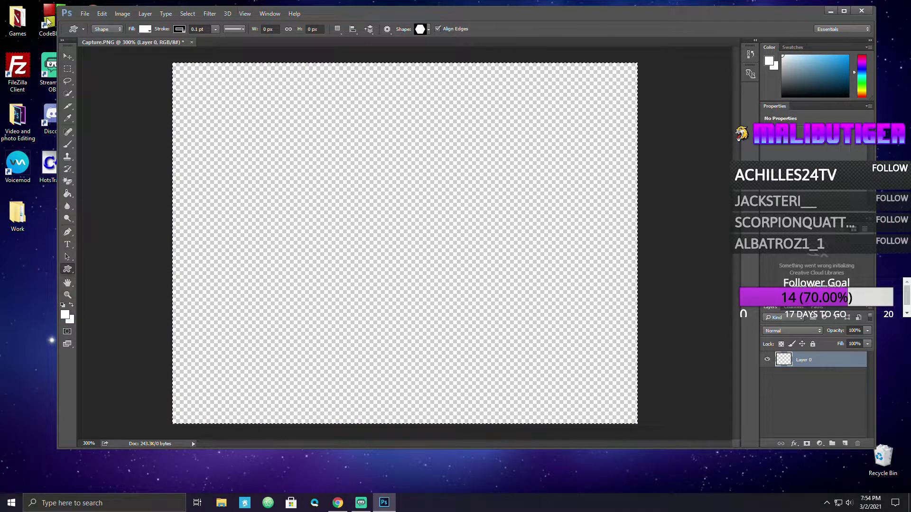
{"action": "left_click", "coordinate": [420, 29]}
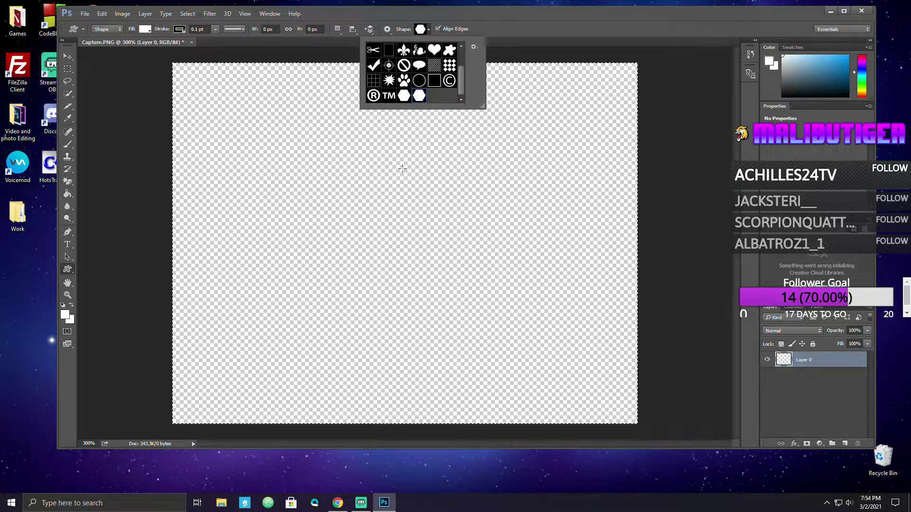
{"action": "left_click_drag", "start_coordinate": [355, 166], "coordinate": [476, 284]}
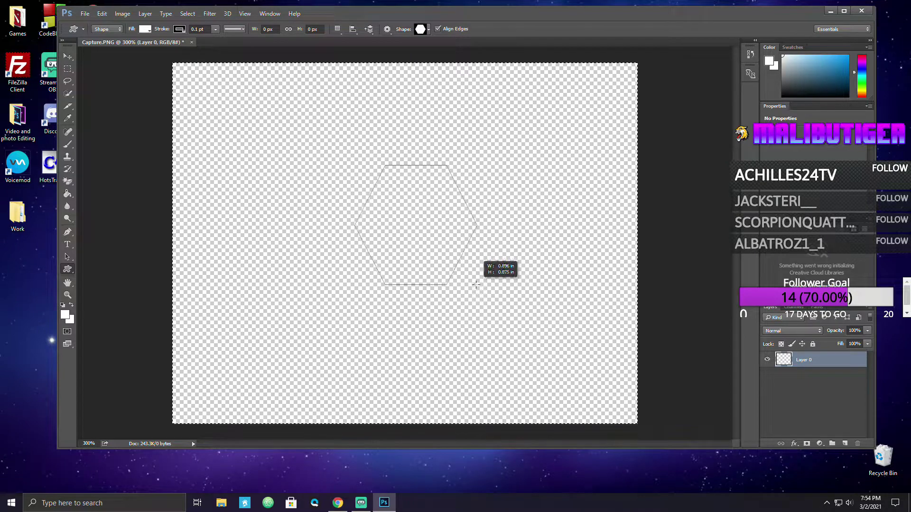
{"action": "left_click_drag", "start_coordinate": [476, 284], "coordinate": [475, 260]}
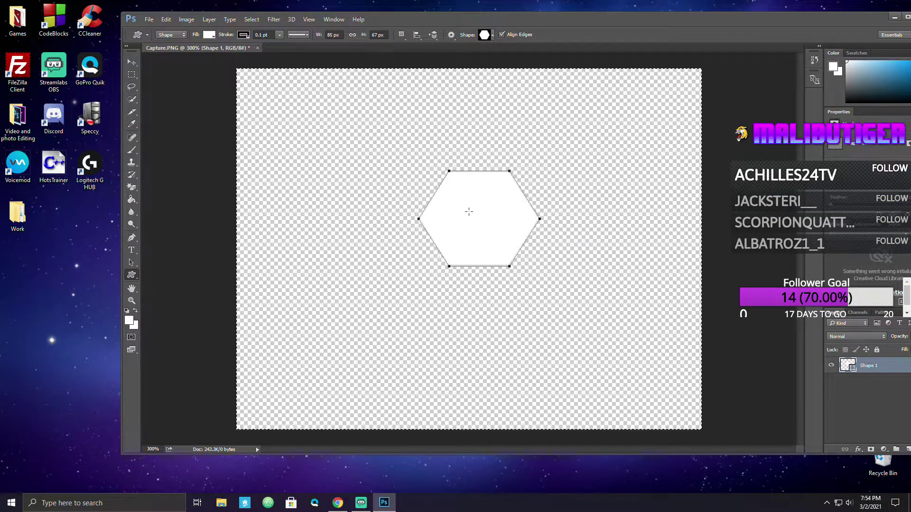
{"action": "left_click_drag", "start_coordinate": [404, 25], "coordinate": [556, 31]}
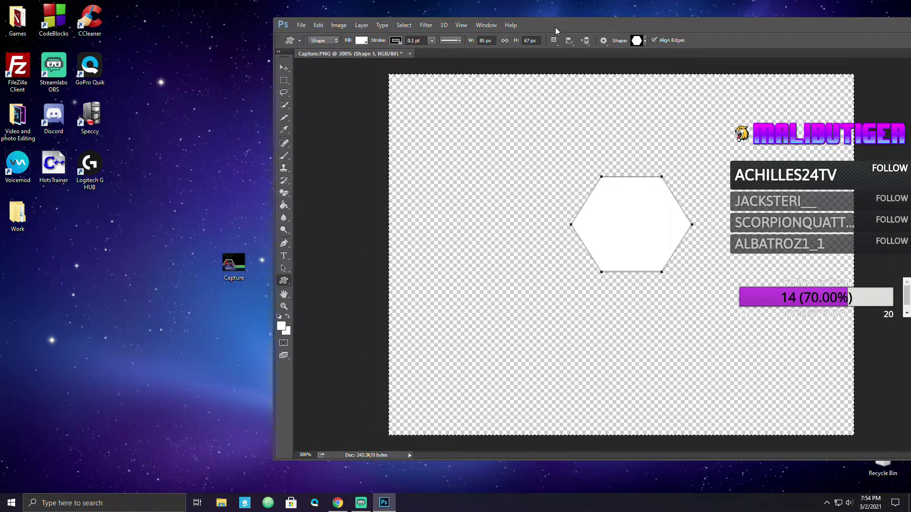
Preview Capture.PNG in Photos and close the viewer
{"action": "double_click", "coordinate": [224, 275]}
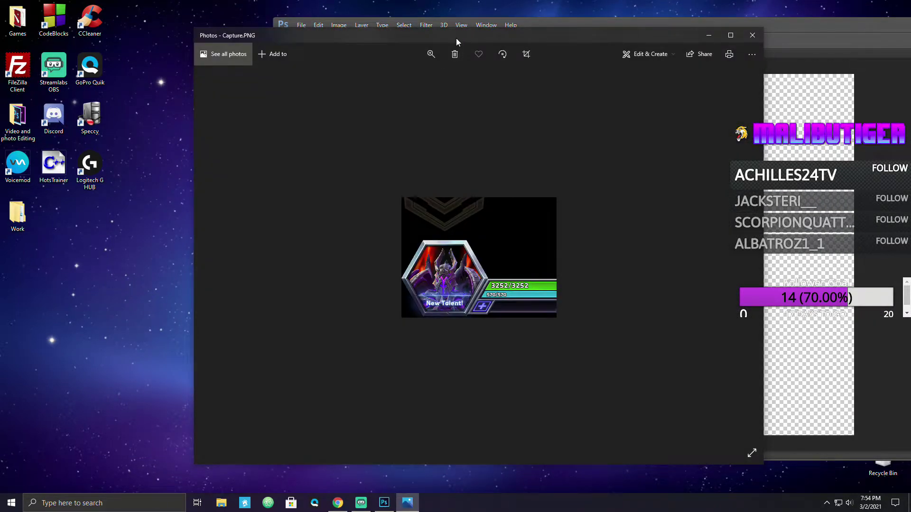
{"action": "left_click_drag", "start_coordinate": [457, 38], "coordinate": [271, 332]}
{"action": "left_click", "coordinate": [568, 330]}
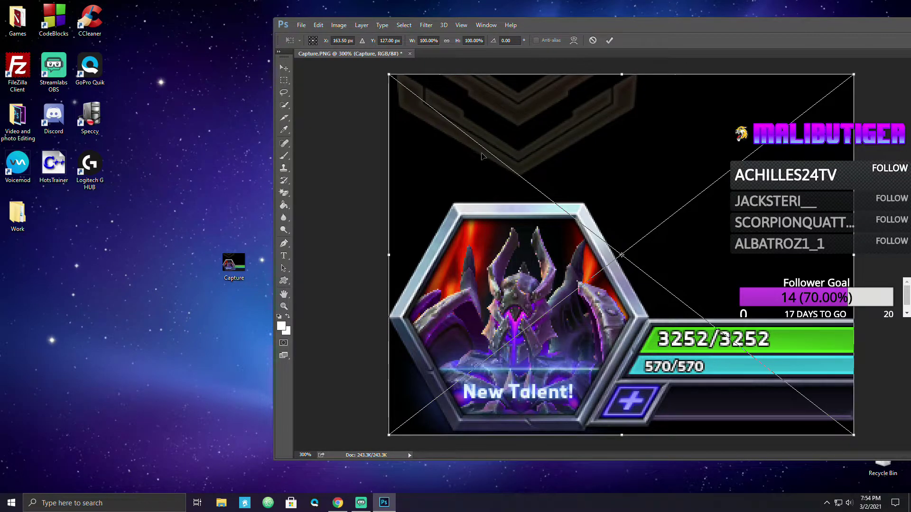
Place Capture.PNG as a layer and stack the hexagon Shape 1 layer above it
{"action": "mouse_move", "coordinate": [482, 156]}
{"action": "left_mouse_down"}
{"action": "mouse_move", "coordinate": [613, 97]}
{"action": "mouse_move", "coordinate": [683, 97]}
{"action": "mouse_move", "coordinate": [581, 96]}
{"action": "left_mouse_up"}
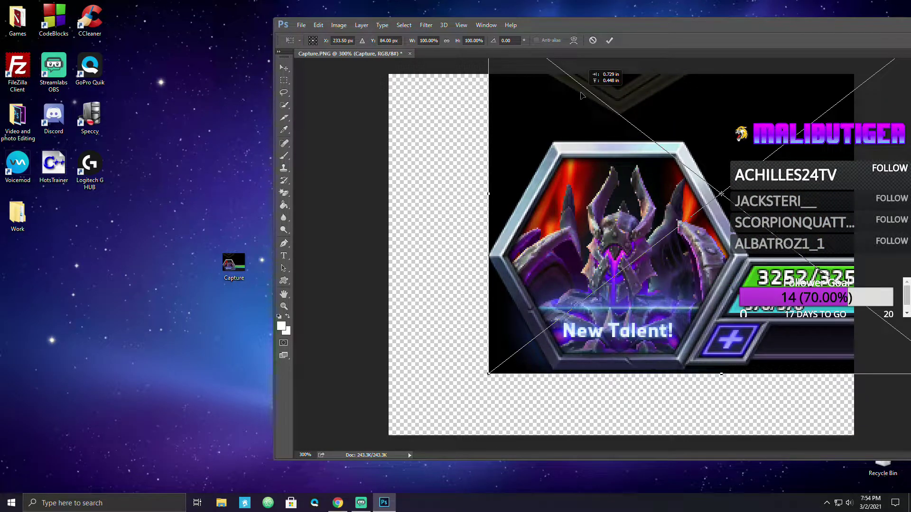
{"action": "key", "text": "Return"}
{"action": "left_click_drag", "start_coordinate": [574, 23], "coordinate": [398, 12]}
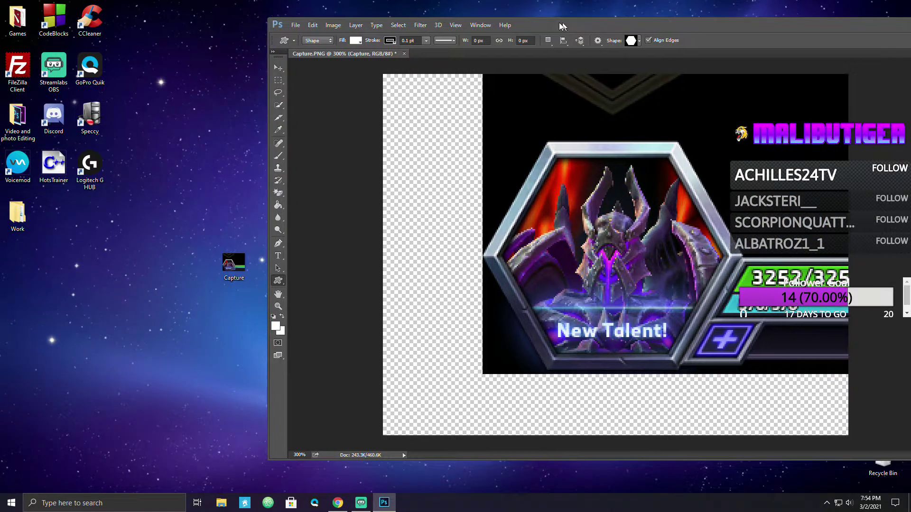
{"action": "left_click_drag", "start_coordinate": [844, 378], "coordinate": [846, 361]}
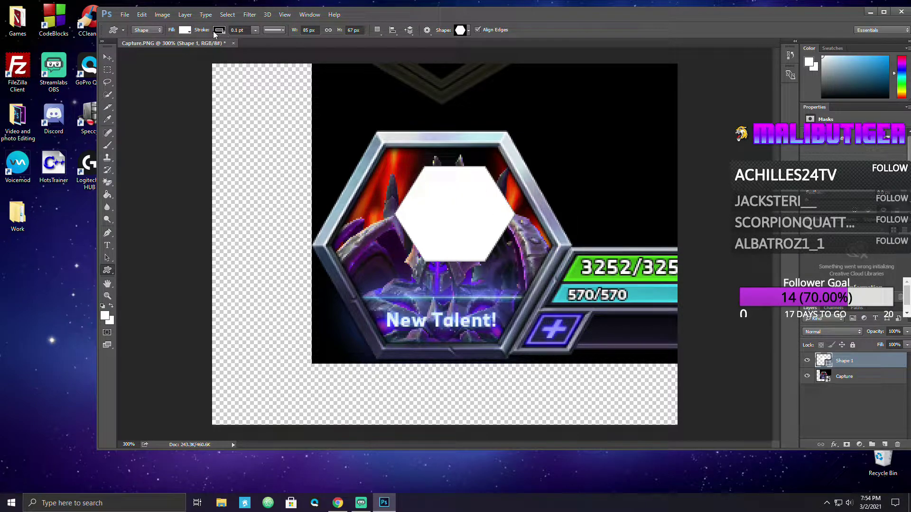
{"action": "left_click", "coordinate": [142, 15]}
{"action": "mouse_move", "coordinate": [163, 209]}
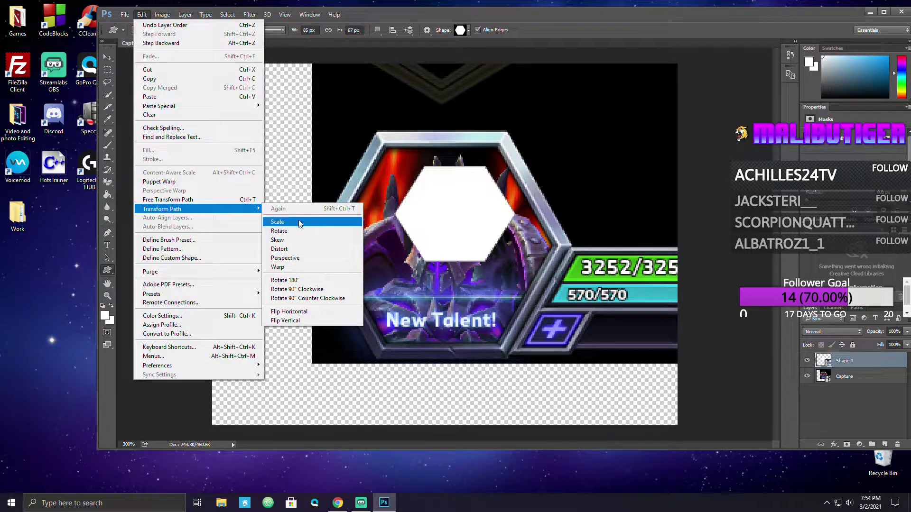
Scale and position the hexagon path roughly over the portrait frame
{"action": "left_click", "coordinate": [299, 223]}
{"action": "left_click_drag", "start_coordinate": [391, 167], "coordinate": [333, 114]}
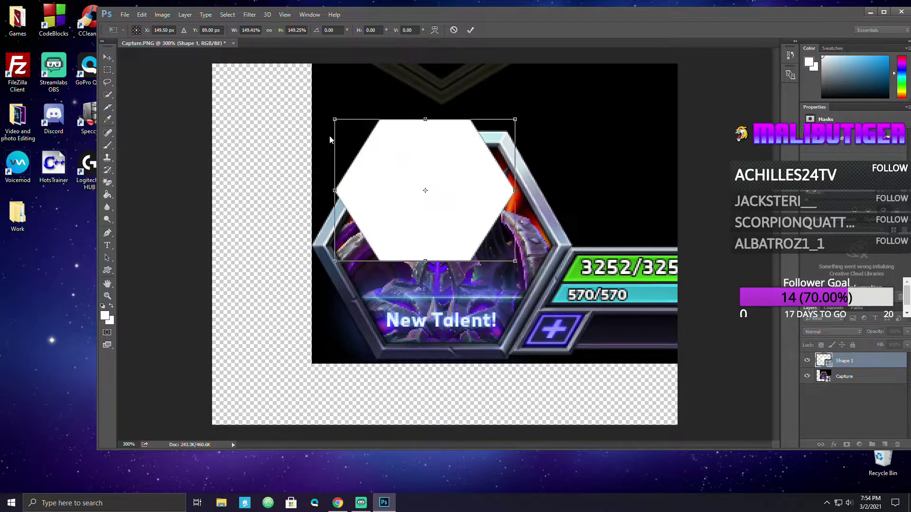
{"action": "left_click_drag", "start_coordinate": [420, 203], "coordinate": [440, 233]}
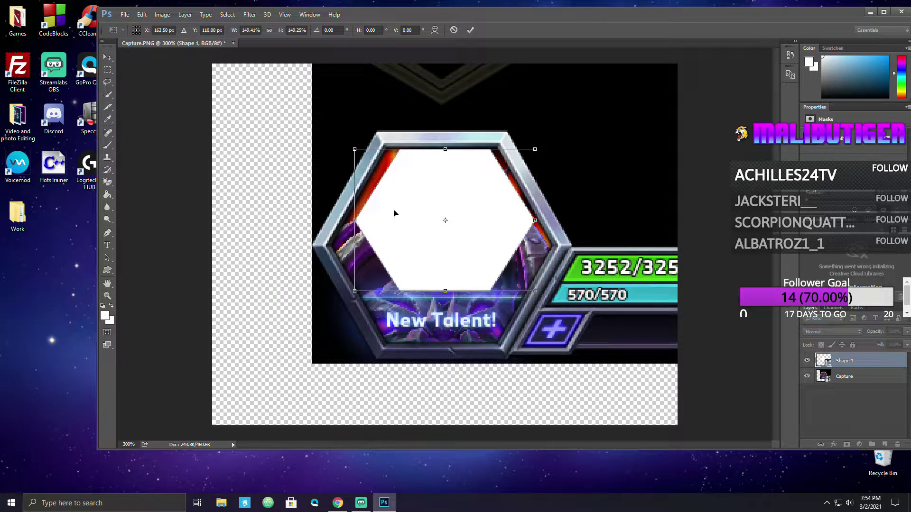
{"action": "left_click_drag", "start_coordinate": [536, 295], "coordinate": [625, 363]}
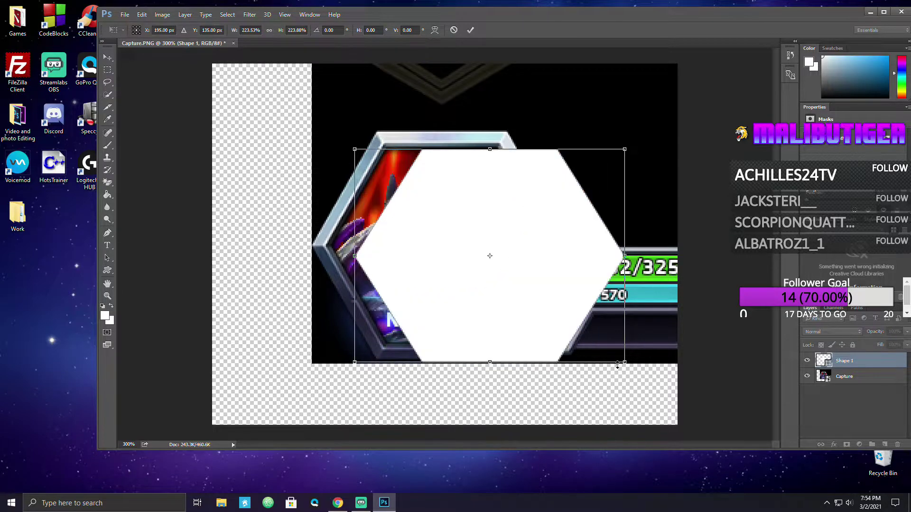
{"action": "left_click_drag", "start_coordinate": [472, 250], "coordinate": [435, 257]}
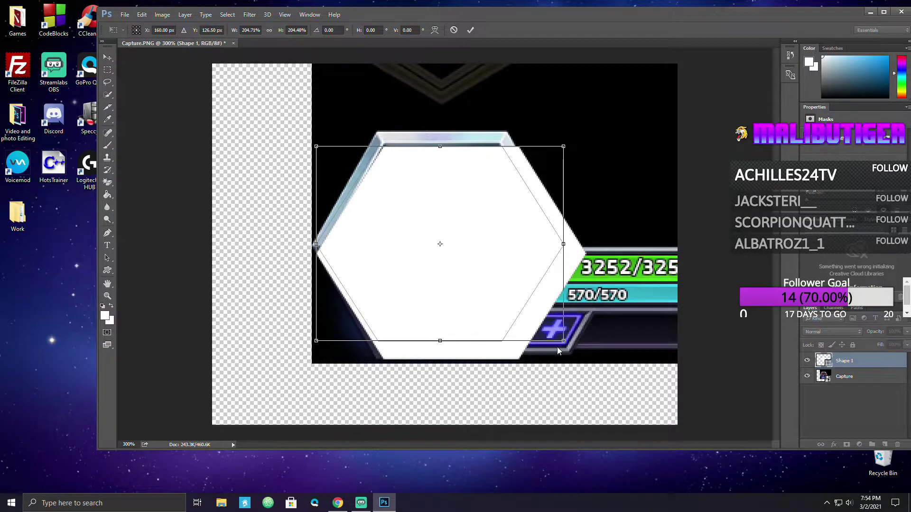
{"action": "left_click_drag", "start_coordinate": [585, 358], "coordinate": [555, 336]}
Fine-tune the hexagon edges to the frame's inner edge and commit the transform
{"action": "left_click_drag", "start_coordinate": [436, 336], "coordinate": [438, 342]}
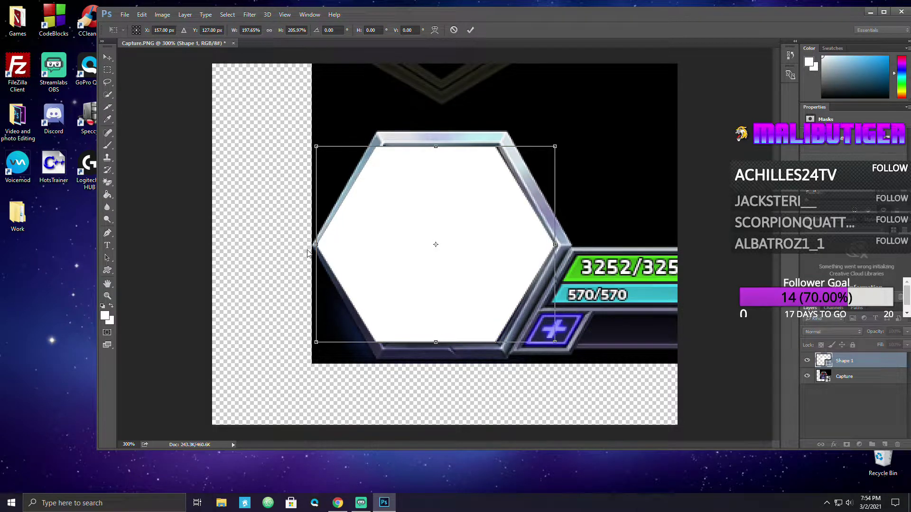
{"action": "left_click_drag", "start_coordinate": [315, 146], "coordinate": [323, 151]}
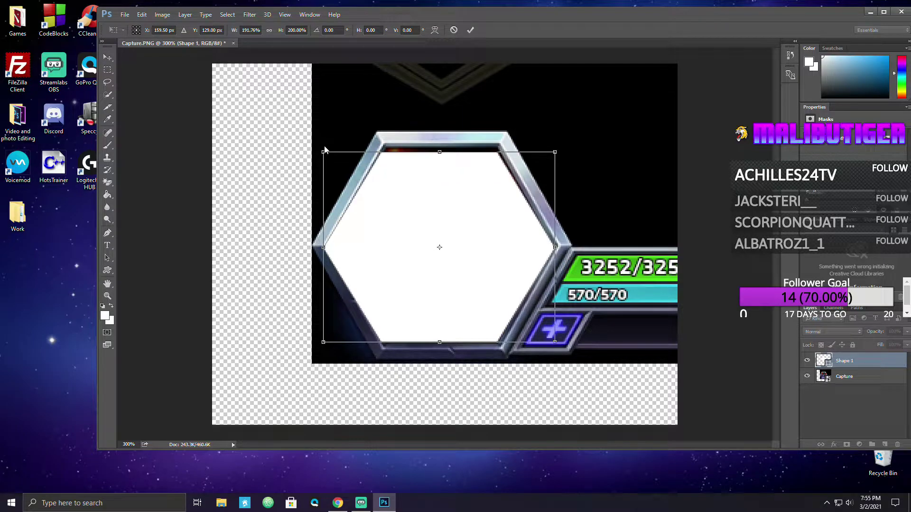
{"action": "left_click_drag", "start_coordinate": [440, 151], "coordinate": [440, 145]}
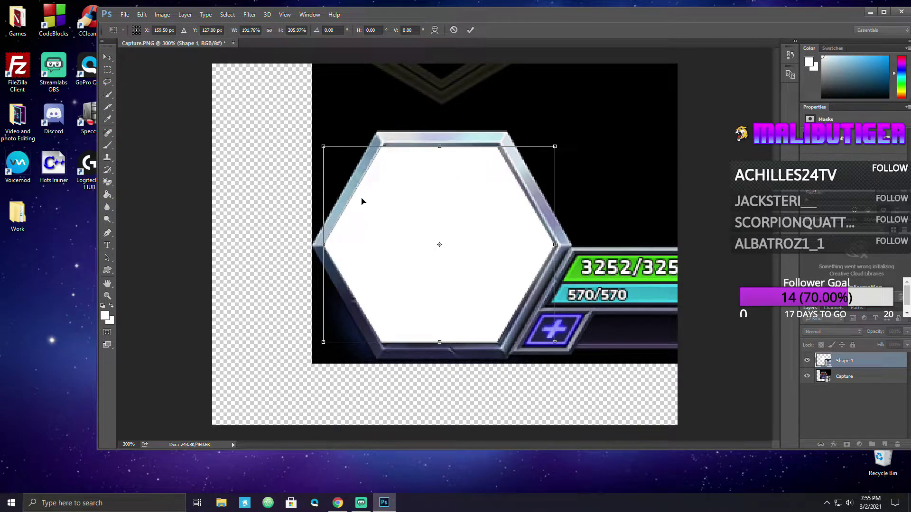
{"action": "left_click_drag", "start_coordinate": [319, 246], "coordinate": [325, 244]}
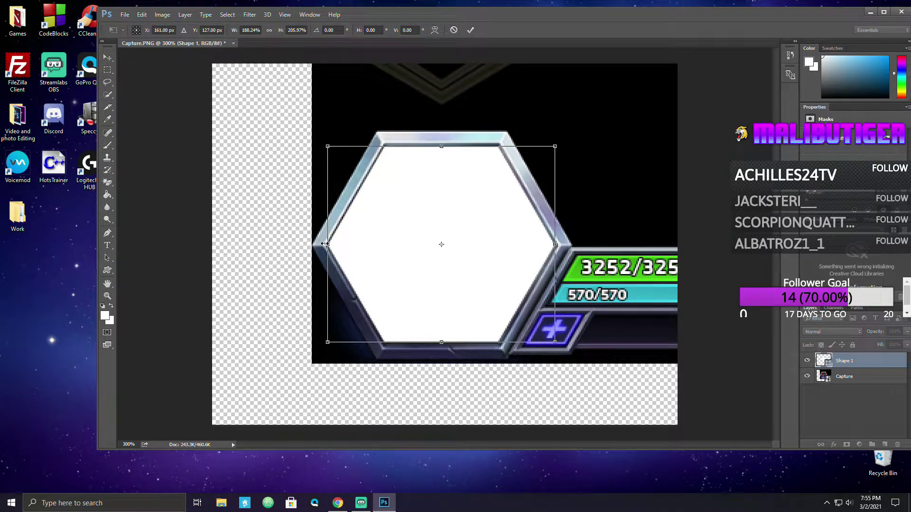
{"action": "left_click_drag", "start_coordinate": [442, 339], "coordinate": [442, 340]}
{"action": "left_click_drag", "start_coordinate": [327, 249], "coordinate": [329, 250]}
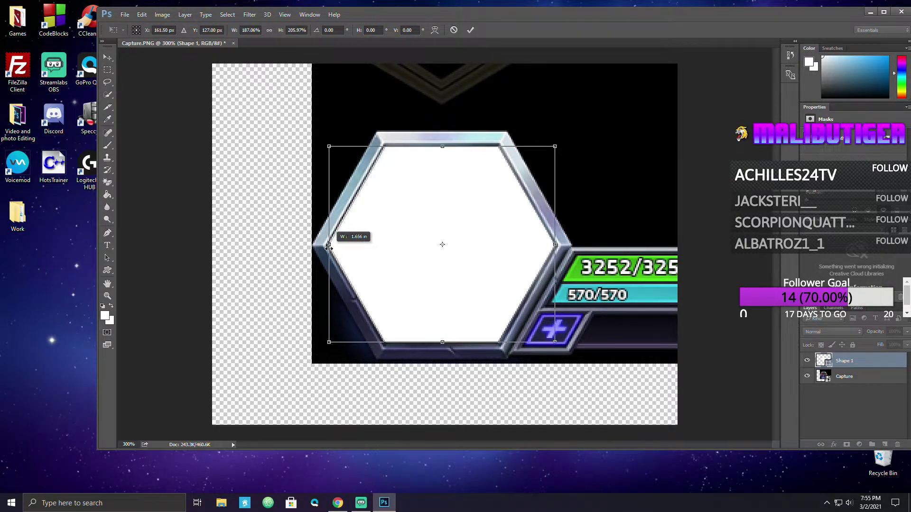
{"action": "left_click_drag", "start_coordinate": [329, 250], "coordinate": [325, 250]}
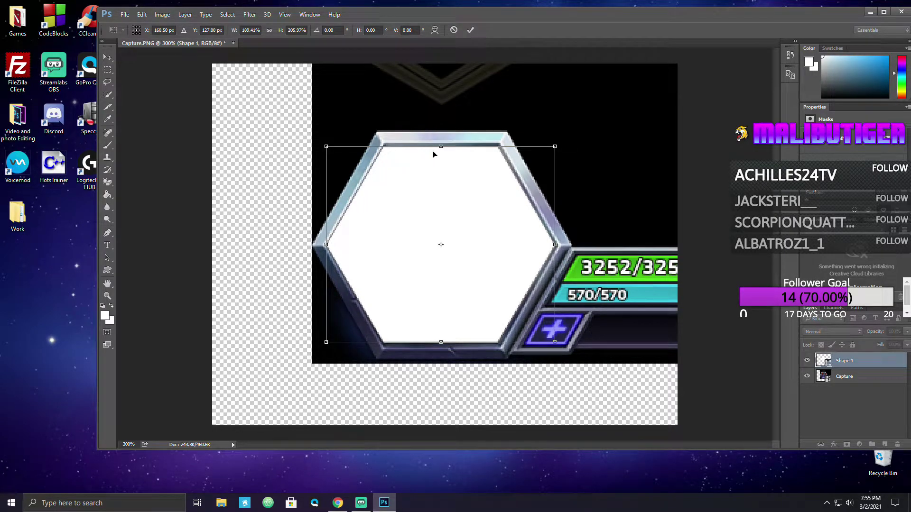
{"action": "key", "text": "Return"}
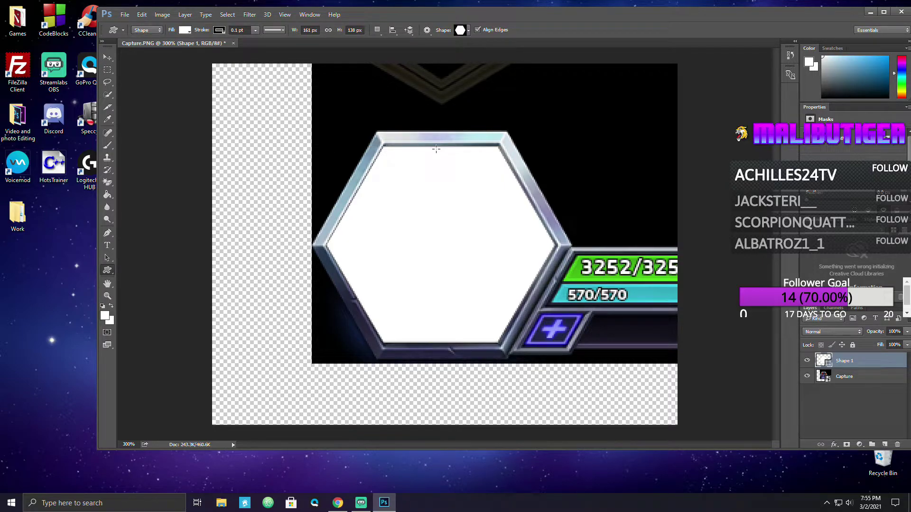
{"action": "scroll", "coordinate": [436, 151], "scroll_direction": "down", "scroll_amount": 5}
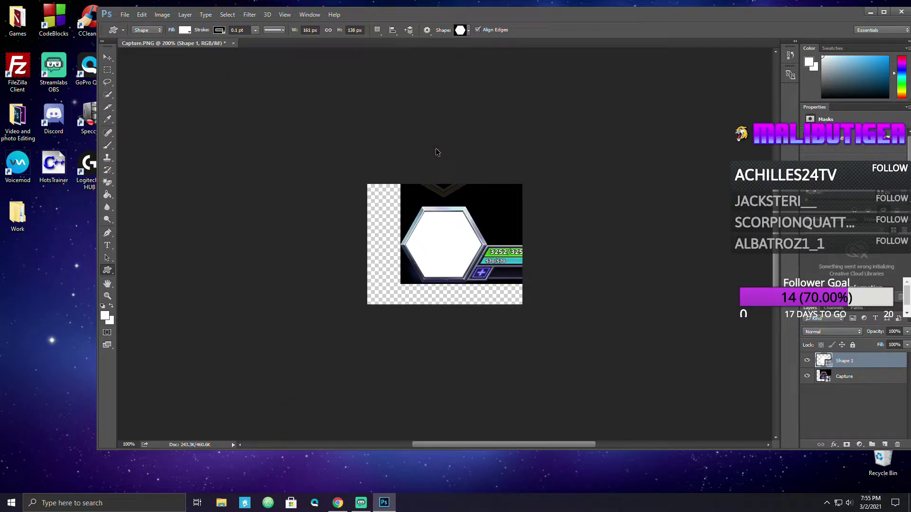
{"action": "scroll", "coordinate": [437, 152], "scroll_direction": "down", "scroll_amount": 1}
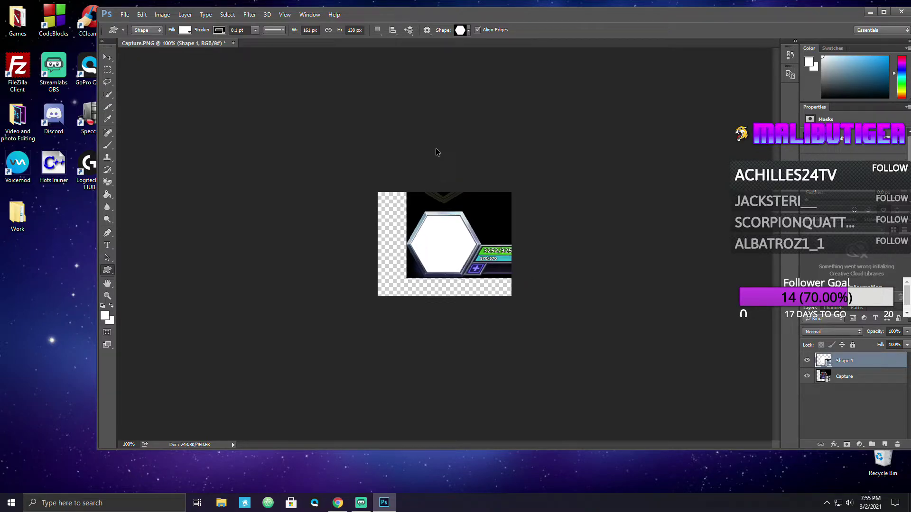
{"action": "scroll", "coordinate": [437, 153], "scroll_direction": "up", "scroll_amount": 1}
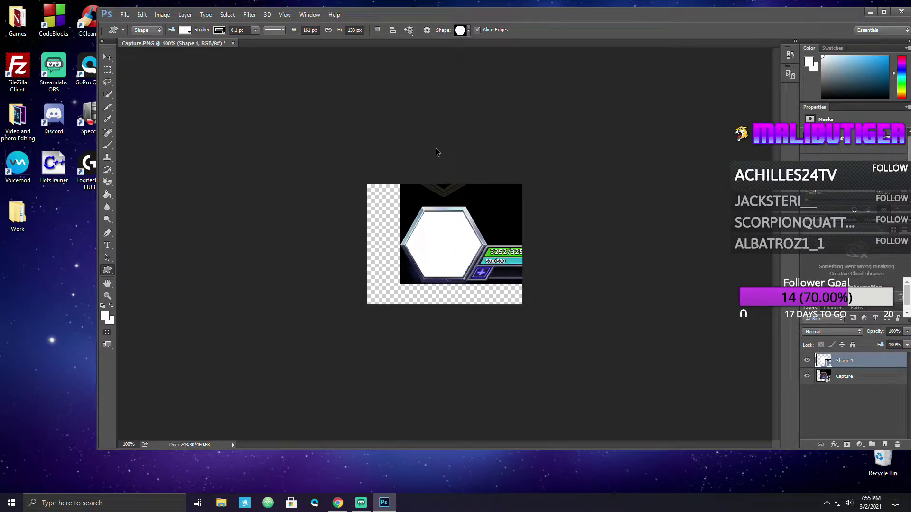
{"action": "scroll", "coordinate": [437, 153], "scroll_direction": "up", "scroll_amount": 1}
Delete the Capture artwork layer, leaving only the white hexagon
{"action": "left_click", "coordinate": [853, 380]}
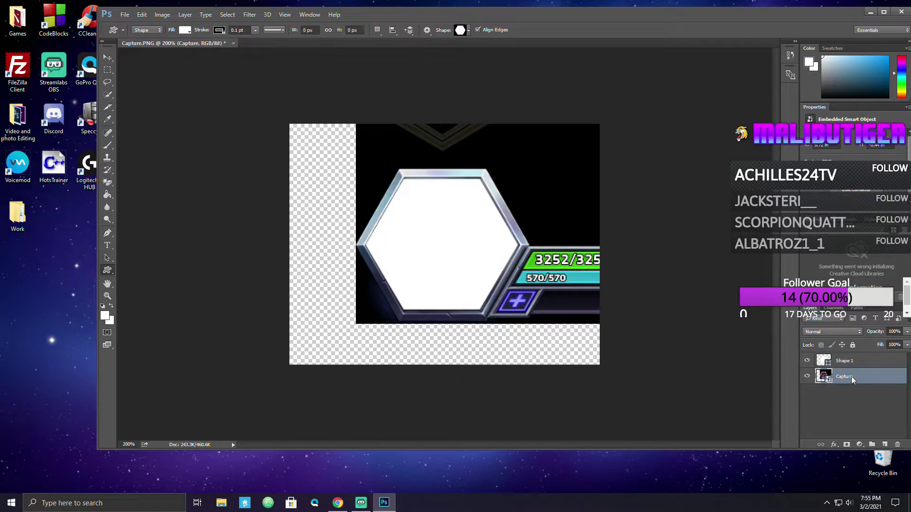
{"action": "key", "text": "Delete"}
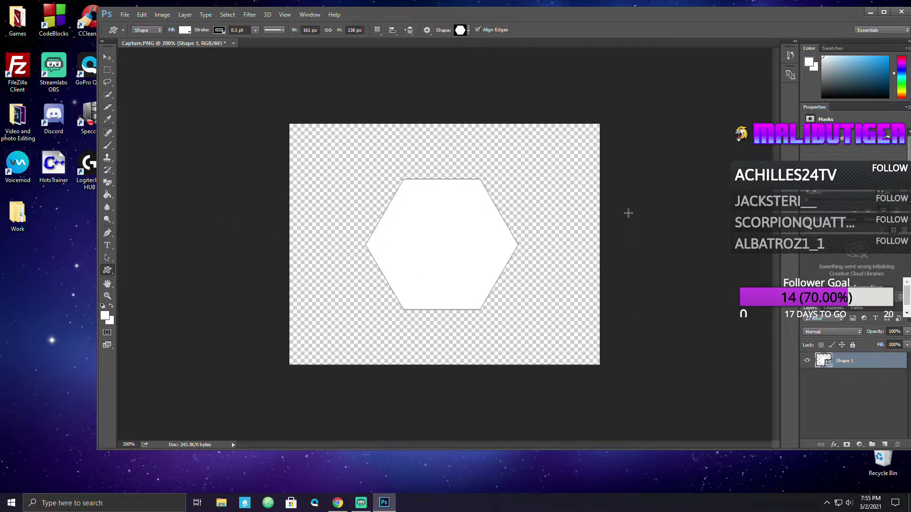
Set the foreground colour to black in the Color Picker
{"action": "left_click", "coordinate": [105, 316]}
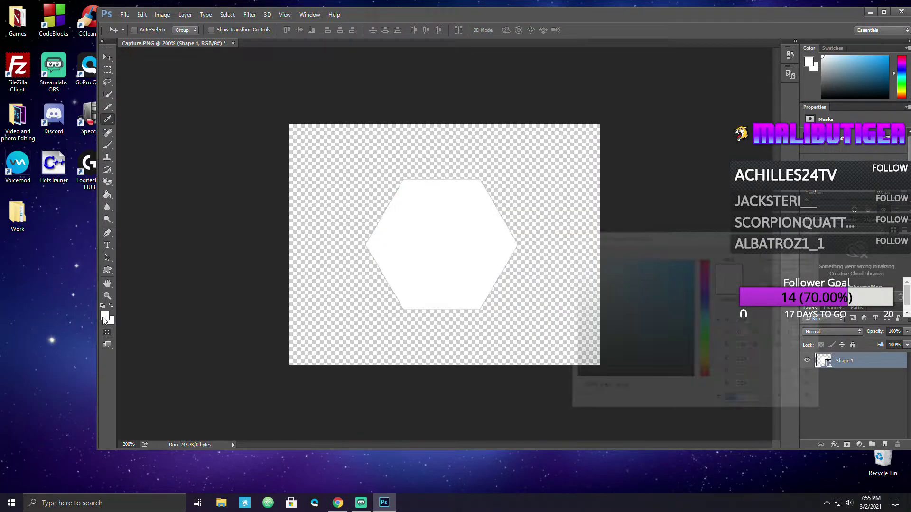
{"action": "left_click", "coordinate": [785, 255]}
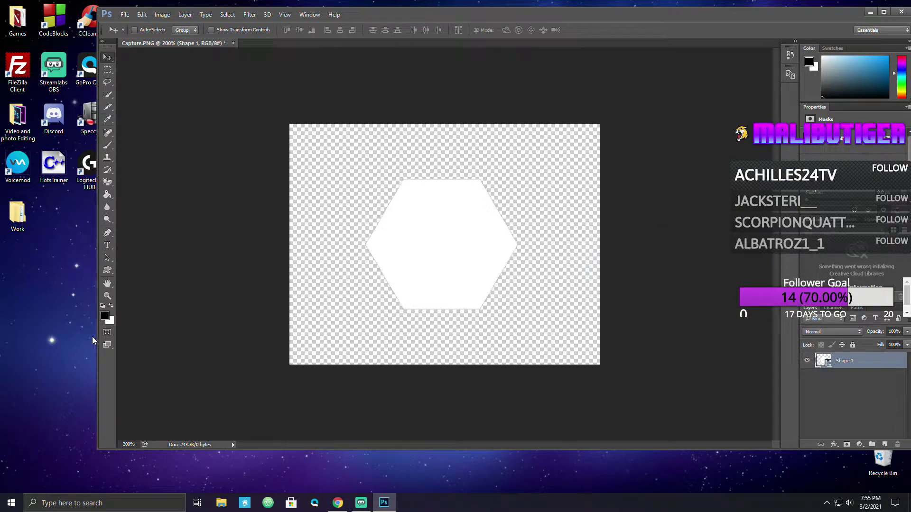
{"action": "left_click", "coordinate": [110, 324]}
{"action": "left_click", "coordinate": [567, 389]}
{"action": "left_click", "coordinate": [795, 256]}
Paint-bucket the hexagon solid black, rasterizing the shape layer
{"action": "left_click", "coordinate": [107, 193]}
{"action": "left_click", "coordinate": [424, 230]}
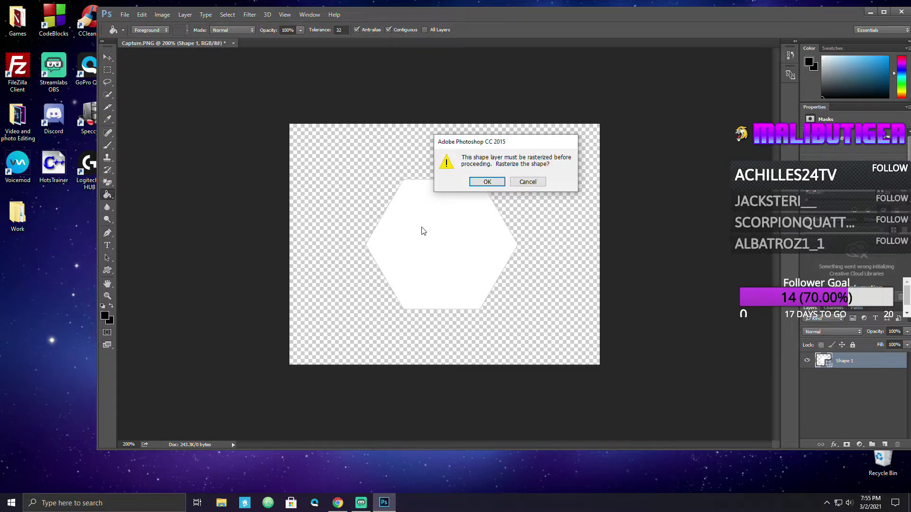
{"action": "left_click", "coordinate": [487, 184]}
{"action": "left_click", "coordinate": [444, 224]}
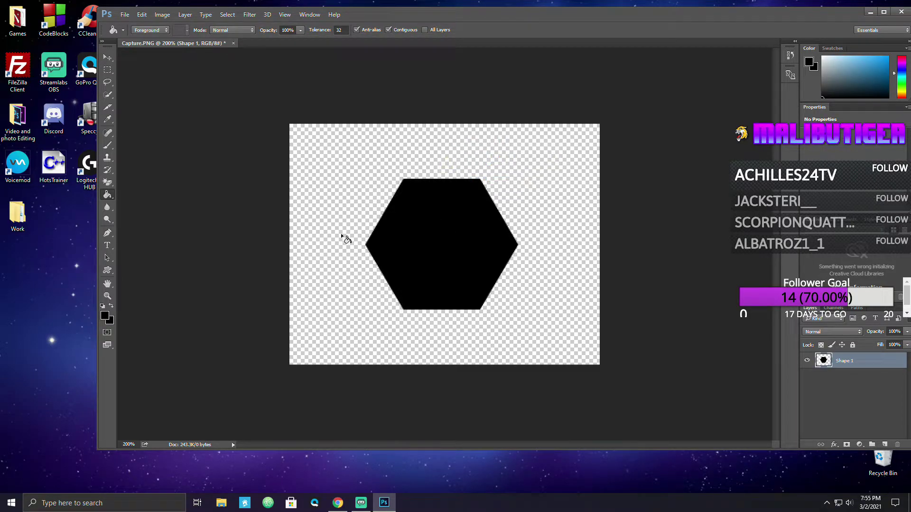
{"action": "left_click", "coordinate": [108, 57]}
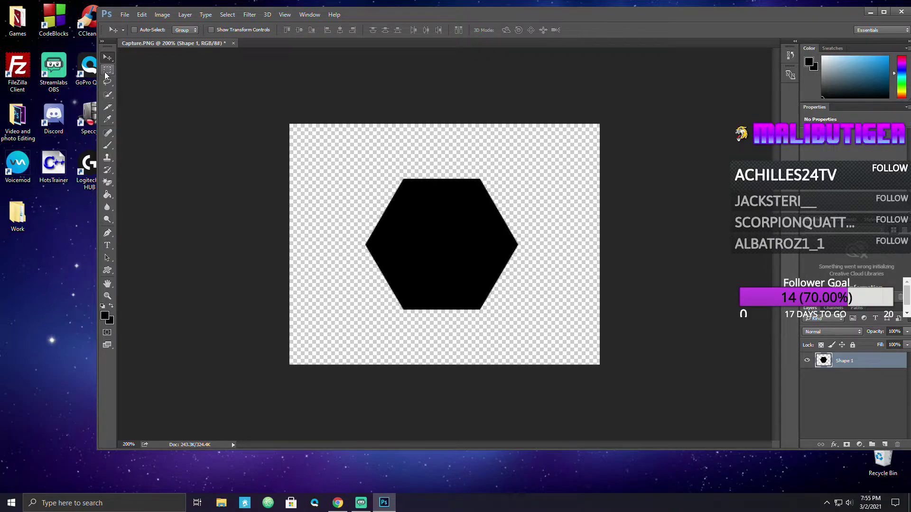
Crop the canvas tightly around the black hexagon
{"action": "left_click", "coordinate": [107, 107]}
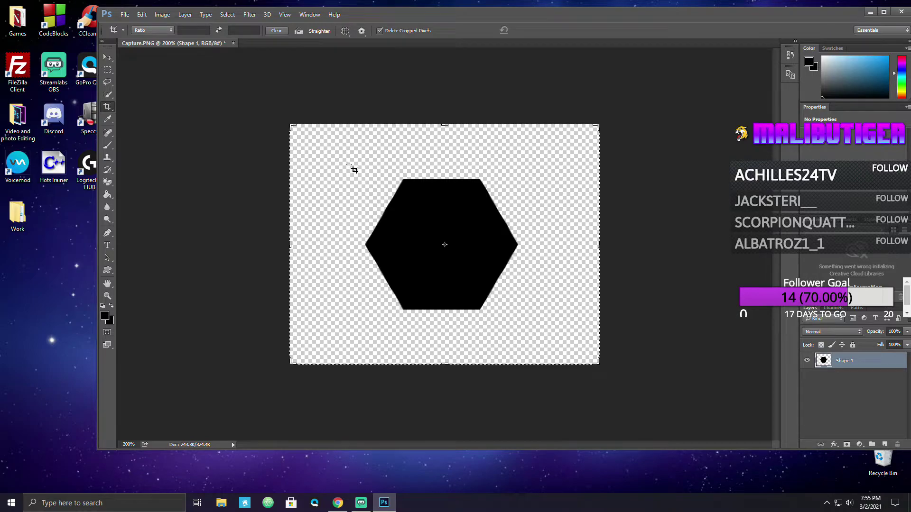
{"action": "left_click_drag", "start_coordinate": [291, 123], "coordinate": [322, 150]}
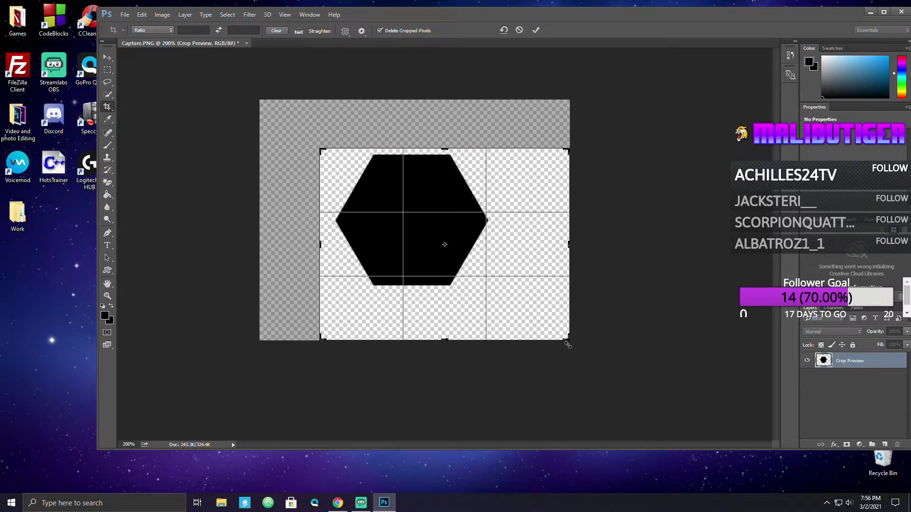
{"action": "left_click_drag", "start_coordinate": [567, 340], "coordinate": [535, 322]}
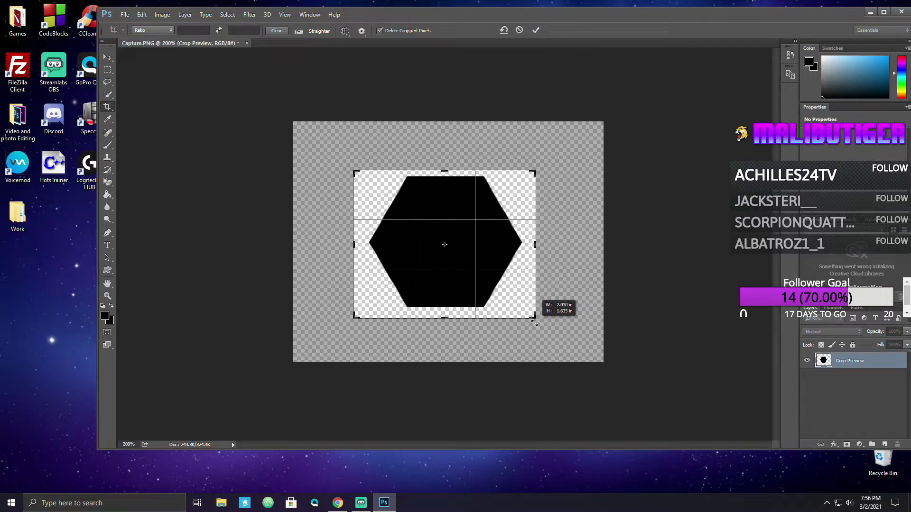
{"action": "key", "text": "Return"}
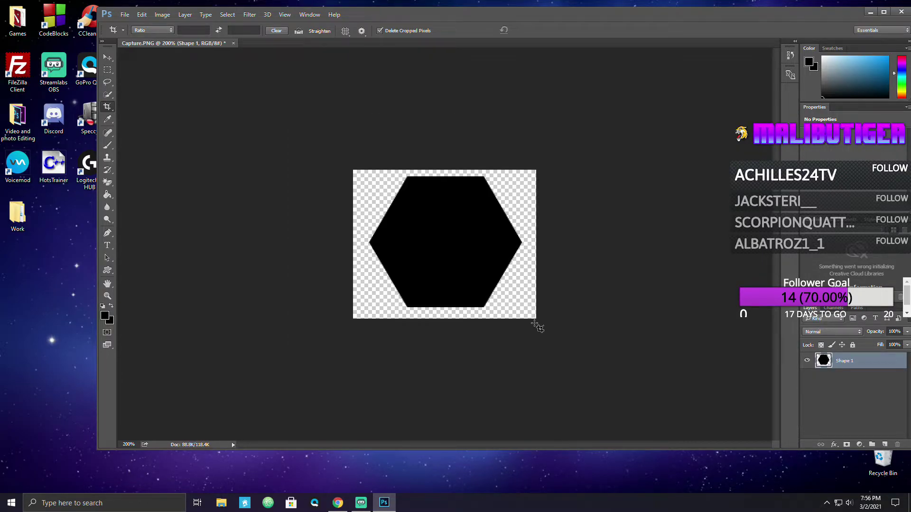
{"action": "left_click", "coordinate": [124, 15]}
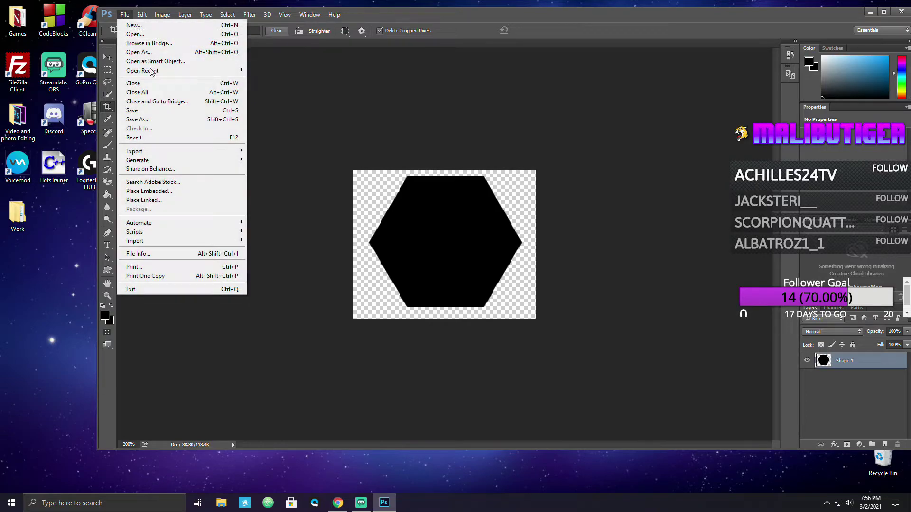
Save a PNG copy named 'hots camera path shape' to the Desktop
{"action": "left_click", "coordinate": [153, 116]}
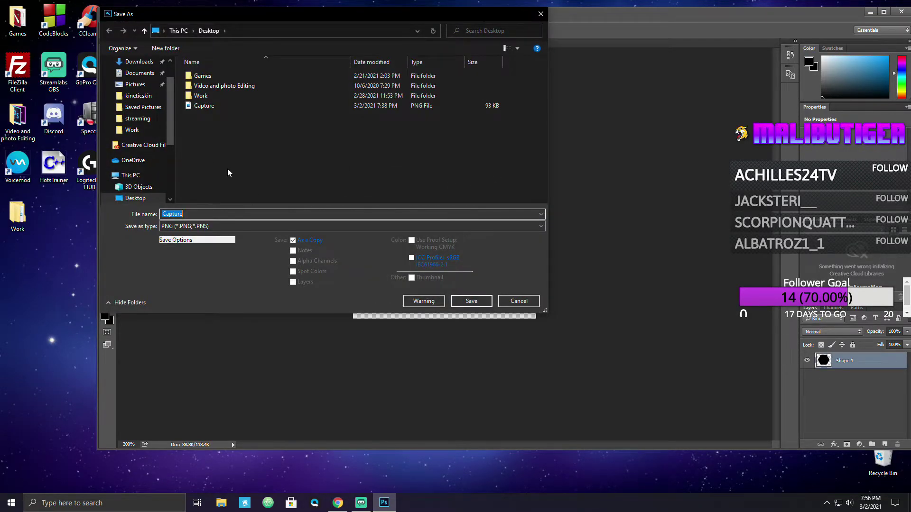
{"action": "type", "text": "hots camera path shape"}
{"action": "scroll", "coordinate": [152, 181], "scroll_direction": "down", "scroll_amount": 1}
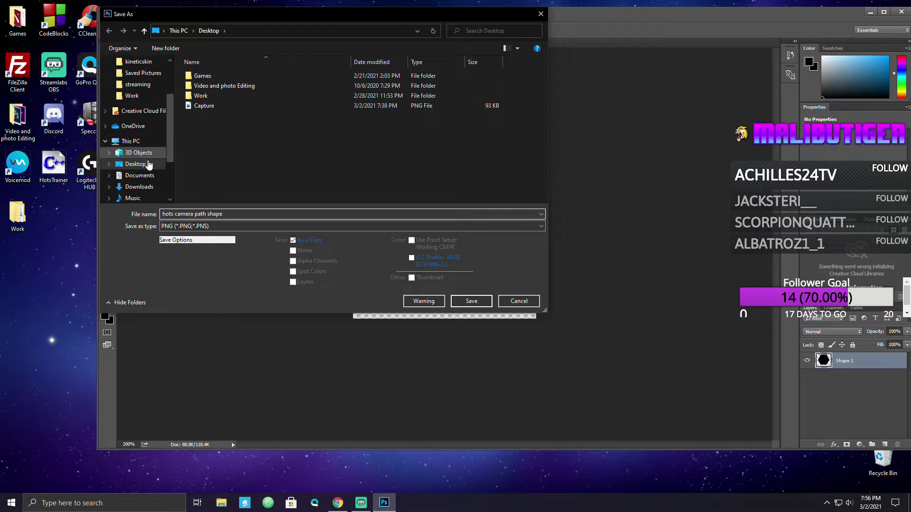
{"action": "left_click", "coordinate": [477, 303]}
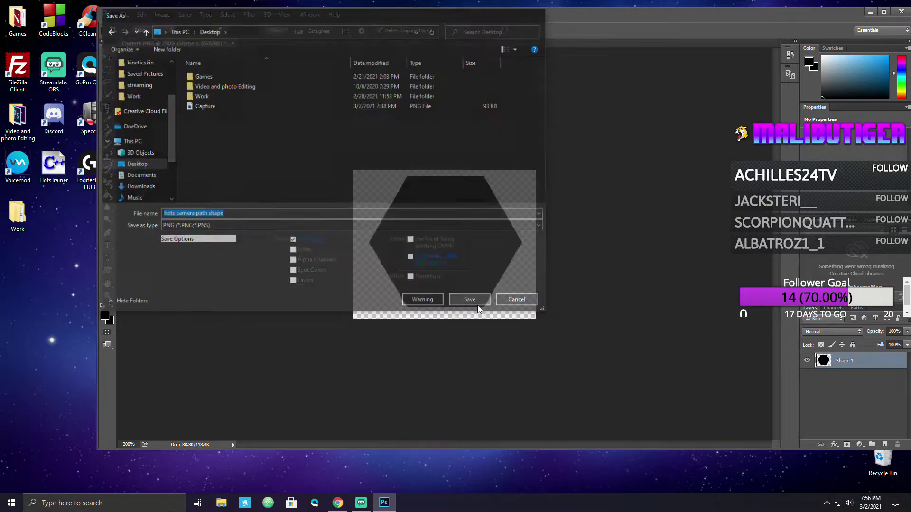
{"action": "left_click", "coordinate": [503, 159]}
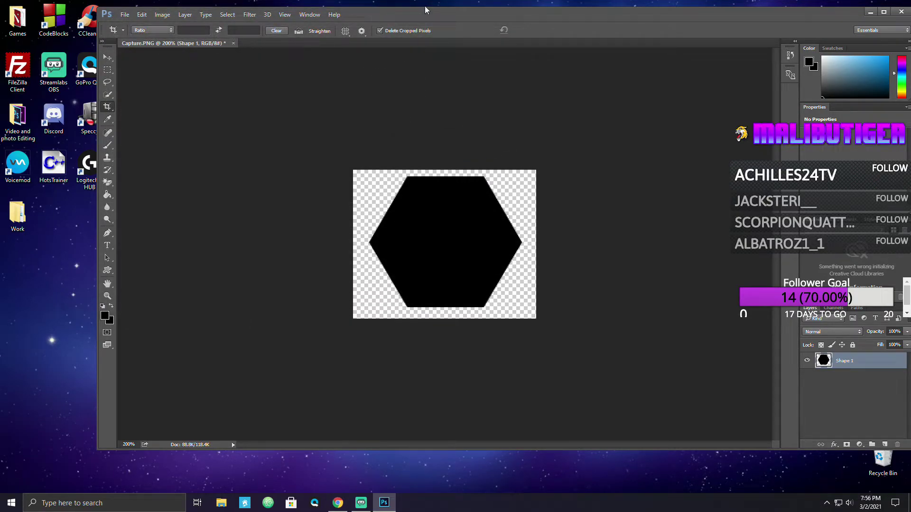
Quit Photoshop without saving changes to Capture.PNG
{"action": "left_click_drag", "start_coordinate": [426, 9], "coordinate": [602, 251]}
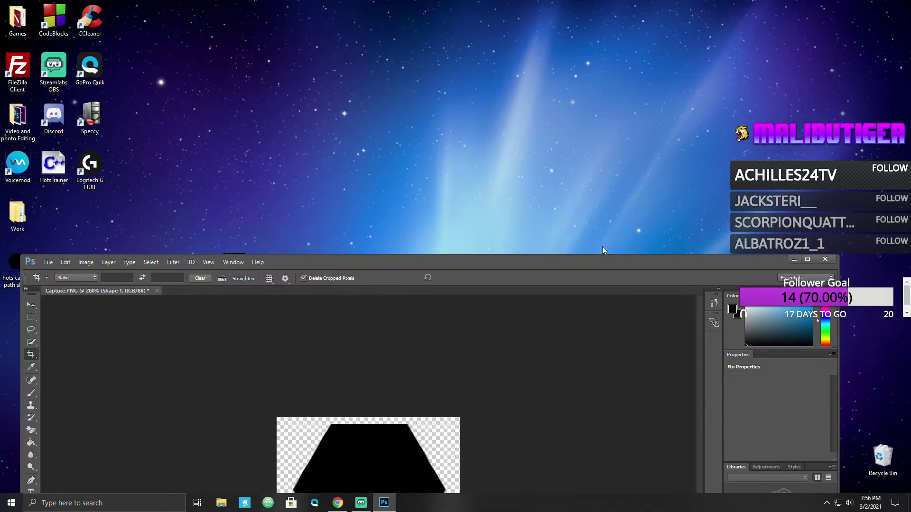
{"action": "left_click", "coordinate": [825, 260]}
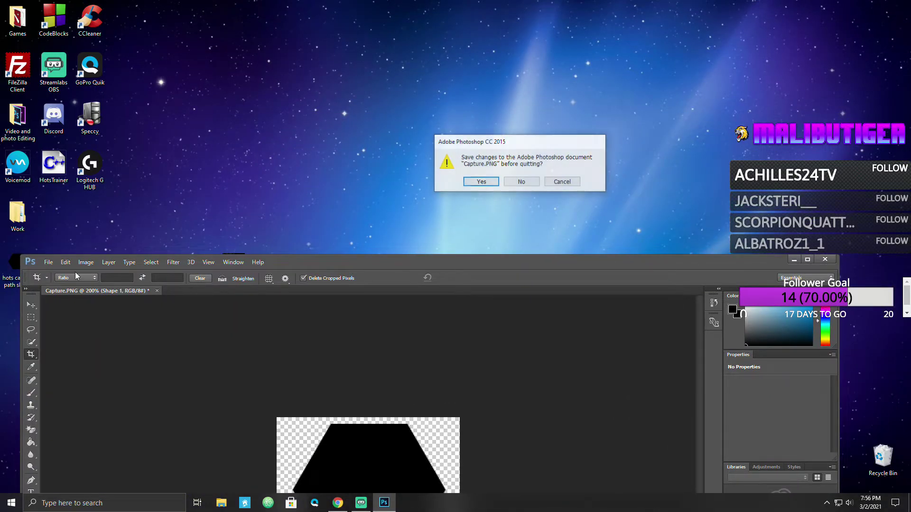
{"action": "left_click", "coordinate": [521, 182]}
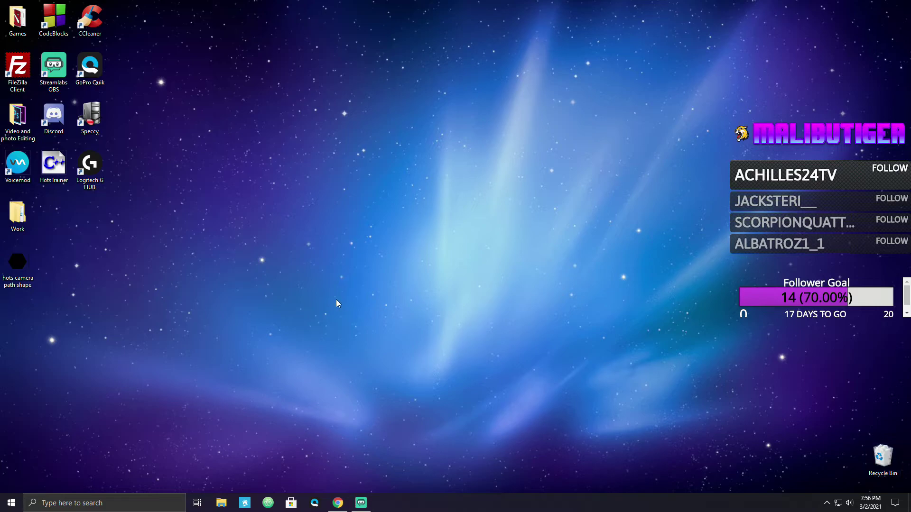
Move the hexagon image into the kineticskin folder, close the Work window and launch Streamlabs OBS
{"action": "double_click", "coordinate": [17, 214]}
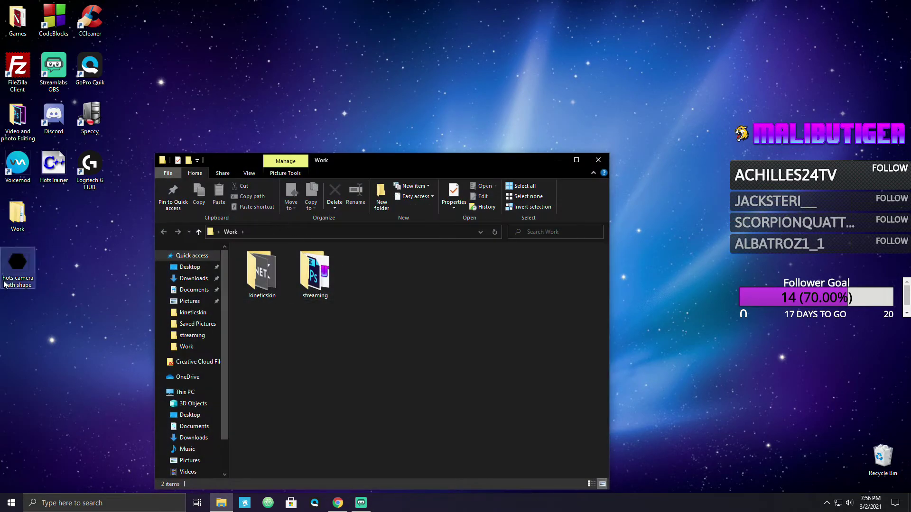
{"action": "left_click_drag", "start_coordinate": [18, 267], "coordinate": [262, 272]}
{"action": "left_click", "coordinate": [600, 158]}
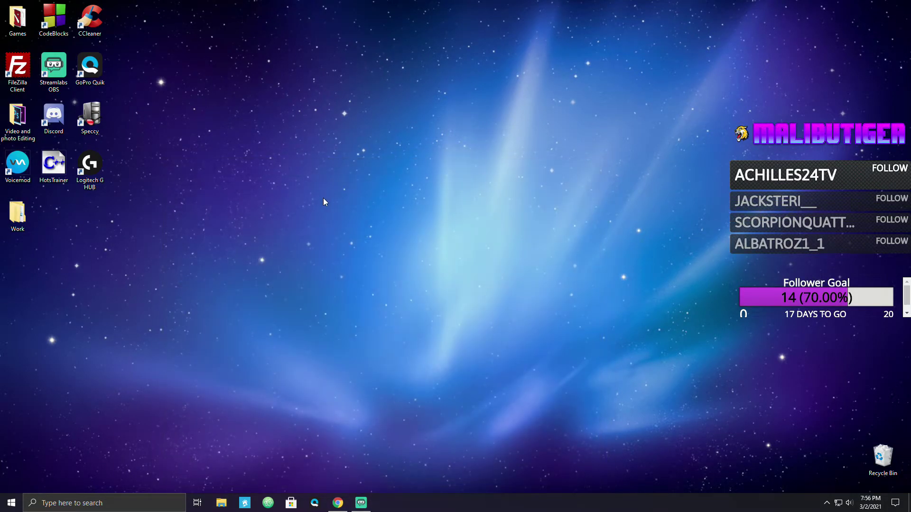
{"action": "left_click", "coordinate": [361, 503]}
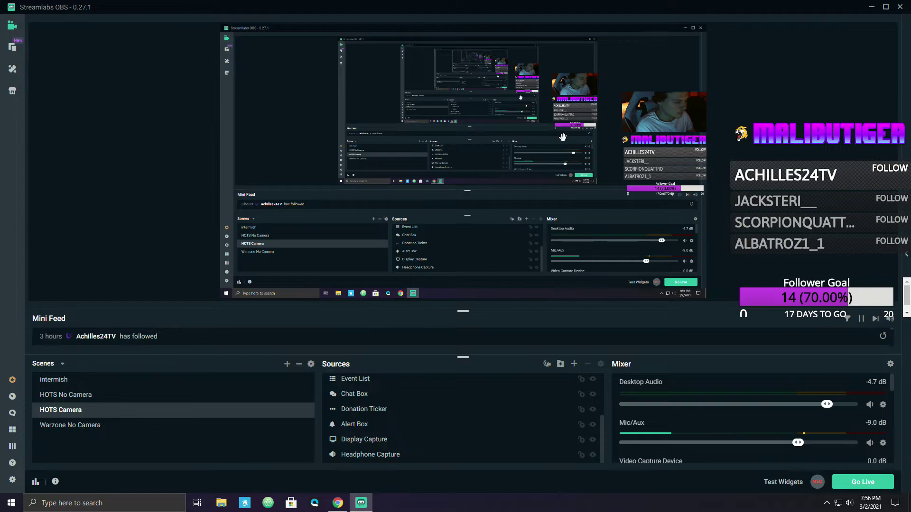
Bring up the filters for the Video Capture Device webcam source
{"action": "left_click", "coordinate": [647, 114]}
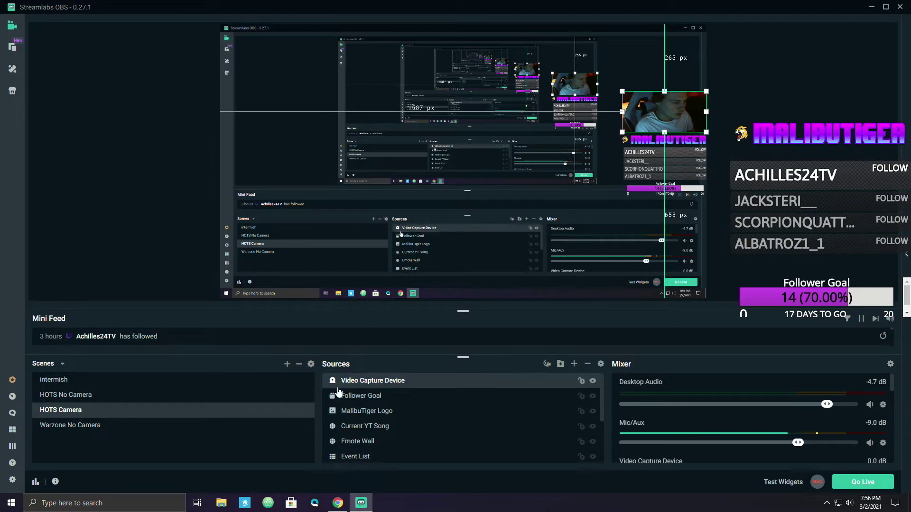
{"action": "right_click", "coordinate": [371, 382]}
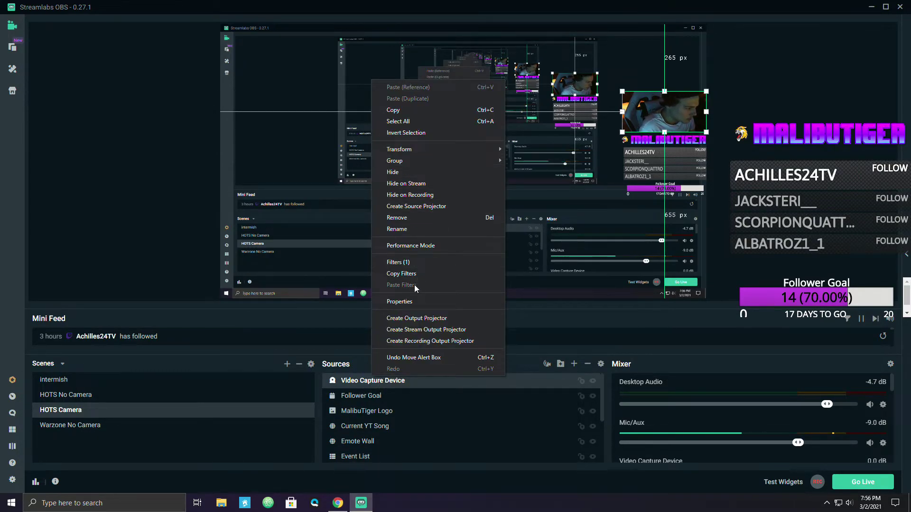
{"action": "left_click", "coordinate": [410, 264]}
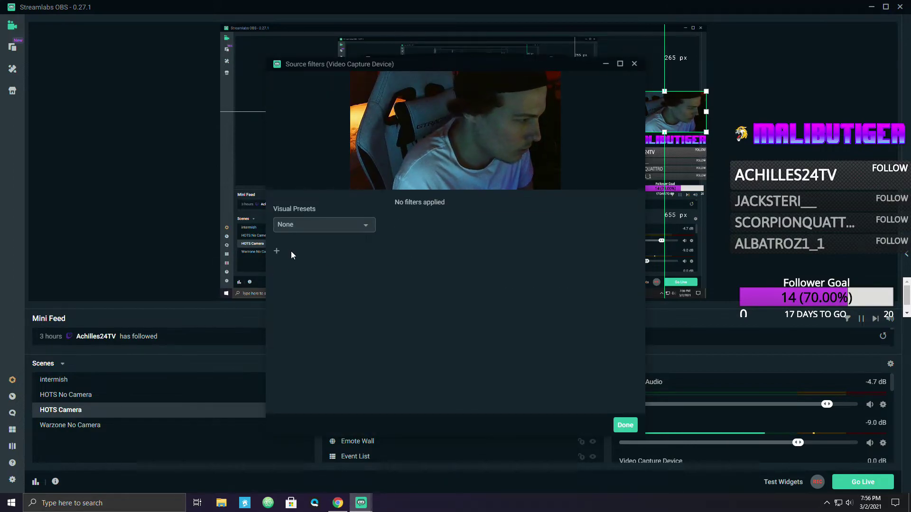
{"action": "left_click", "coordinate": [366, 226]}
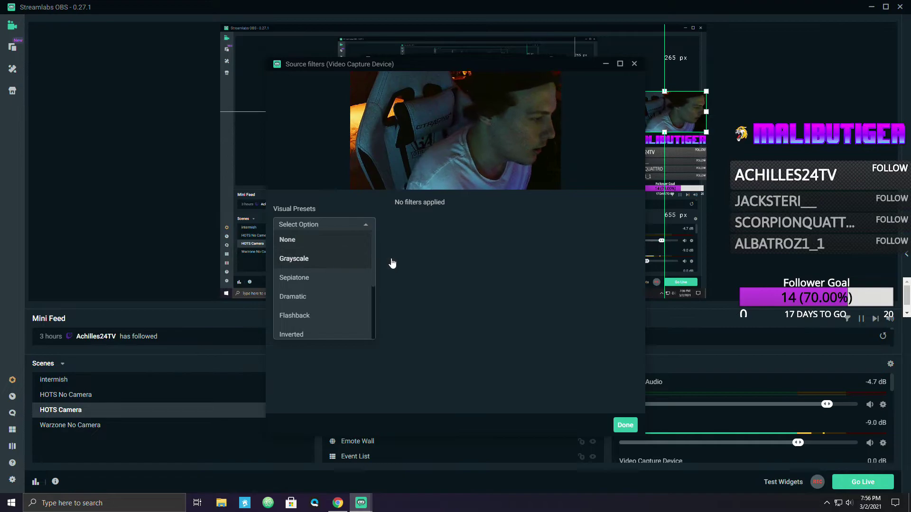
{"action": "left_click", "coordinate": [287, 240]}
Add a new filter of type Image Mask/Blend to the webcam
{"action": "left_click", "coordinate": [310, 264]}
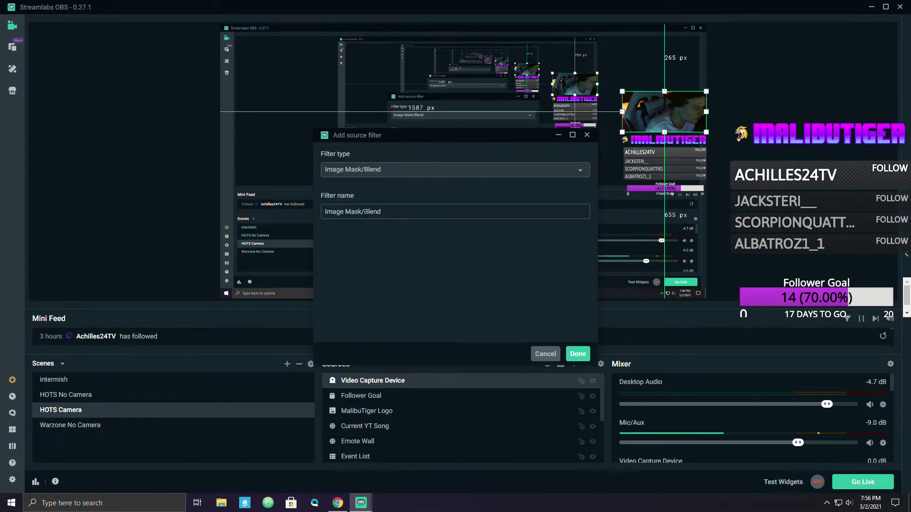
{"action": "left_click", "coordinate": [384, 170]}
{"action": "left_click", "coordinate": [378, 187]}
{"action": "type", "text": "HOTS Shape Mask"}
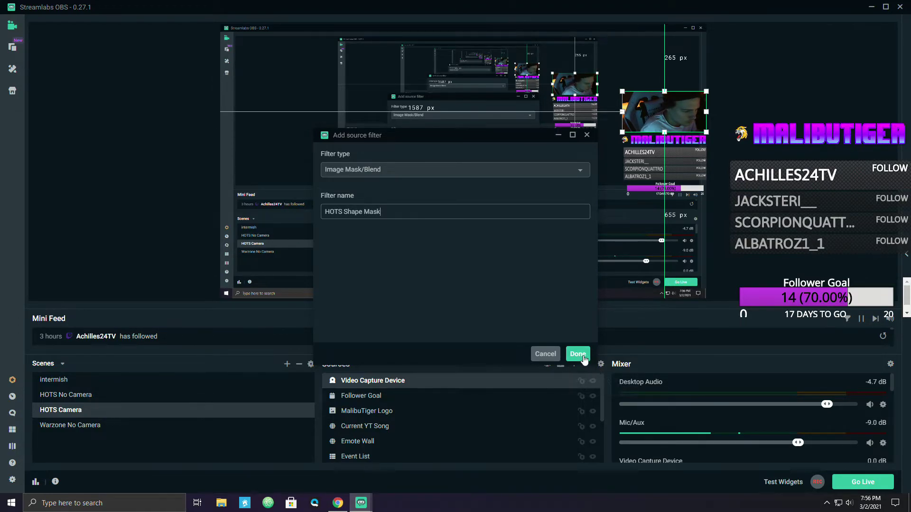
Create the HOTS Shape Mask filter, set it to Alpha Mask (Alpha Channel) and browse for its image
{"action": "left_click", "coordinate": [583, 356]}
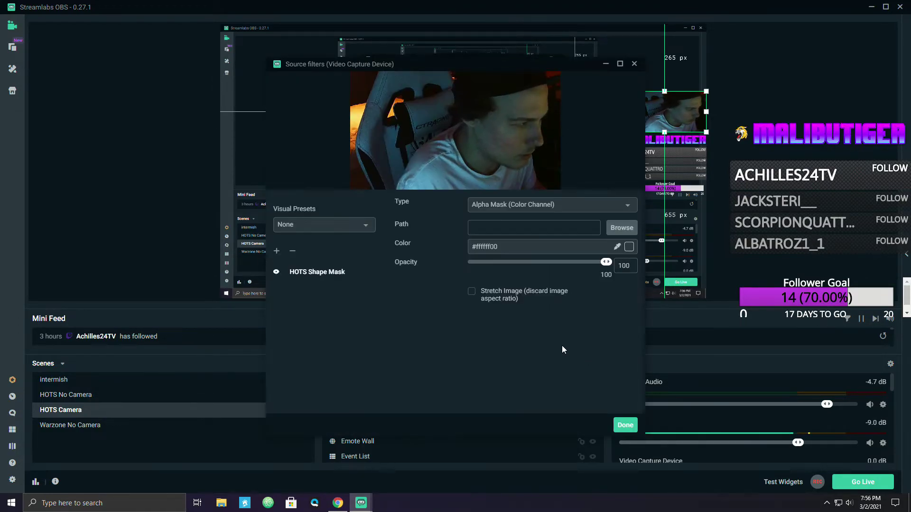
{"action": "left_click", "coordinate": [496, 206]}
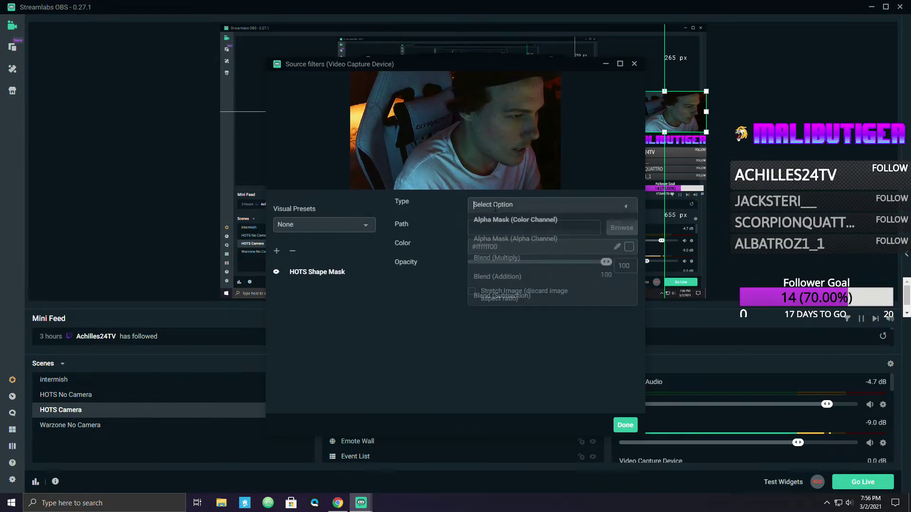
{"action": "left_click", "coordinate": [502, 241]}
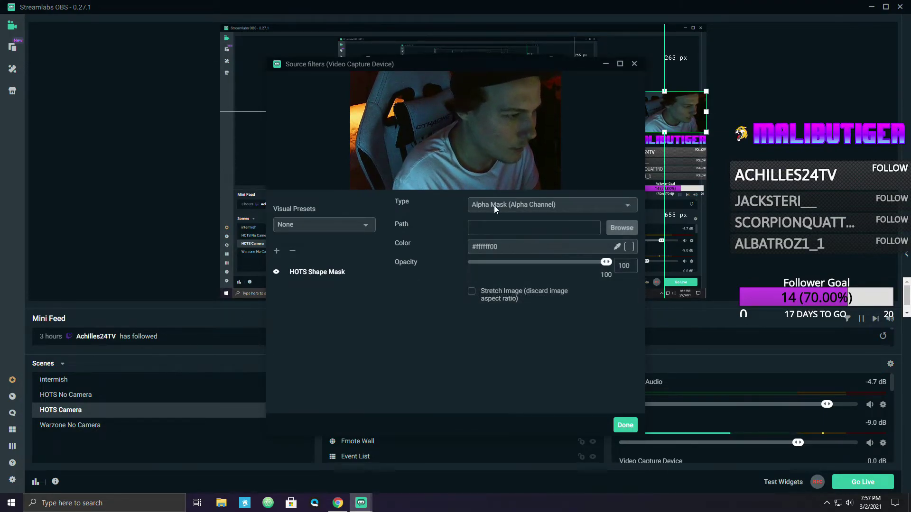
{"action": "left_click", "coordinate": [617, 232]}
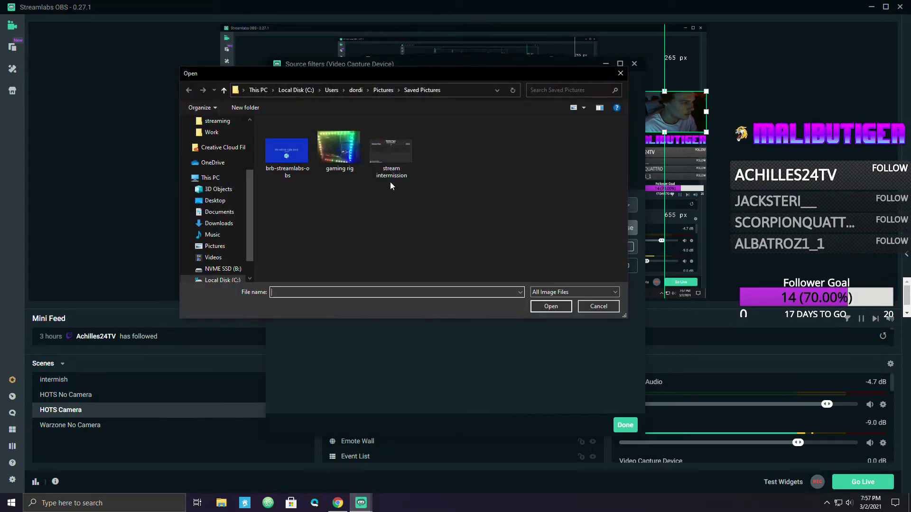
Load 'hots camera path shape' from Desktop > Work > streaming as the mask image
{"action": "left_click", "coordinate": [380, 89]}
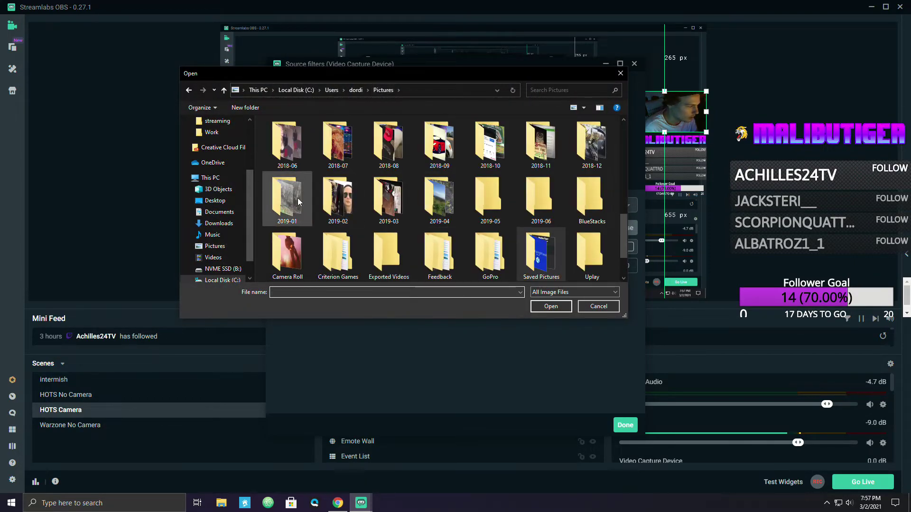
{"action": "scroll", "coordinate": [289, 197], "scroll_direction": "up", "scroll_amount": 3}
{"action": "left_click", "coordinate": [215, 200]}
{"action": "left_click", "coordinate": [292, 145]}
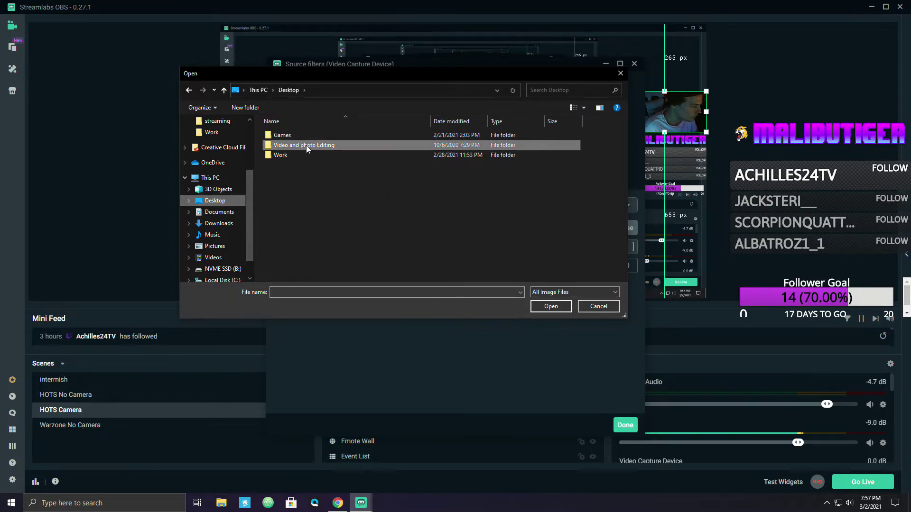
{"action": "double_click", "coordinate": [284, 155]}
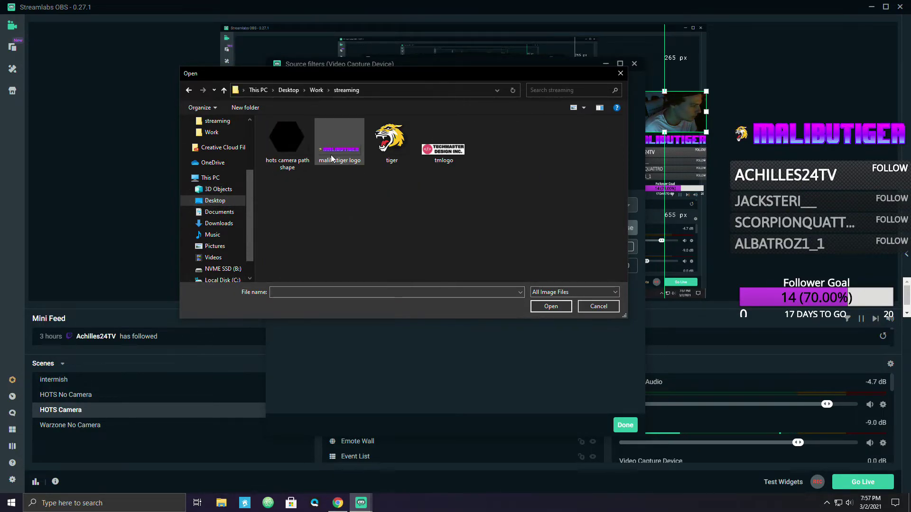
{"action": "left_click", "coordinate": [287, 142]}
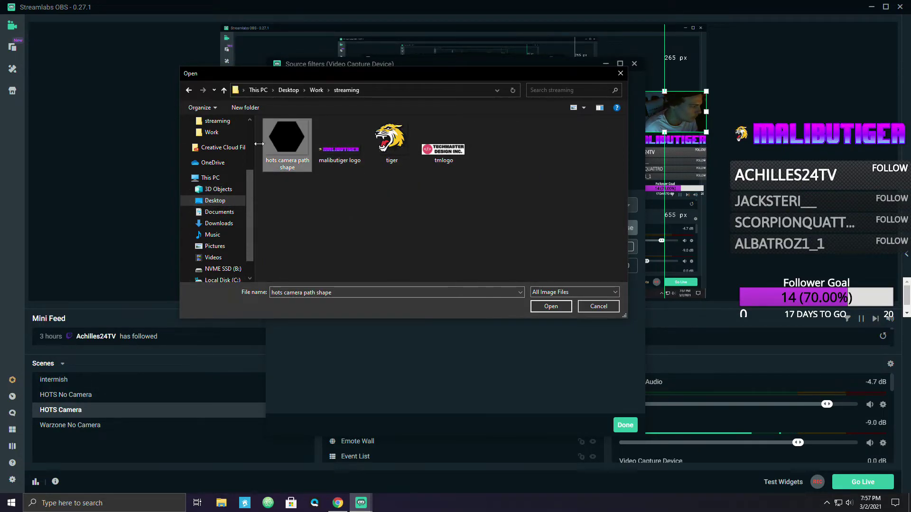
{"action": "left_click", "coordinate": [551, 306]}
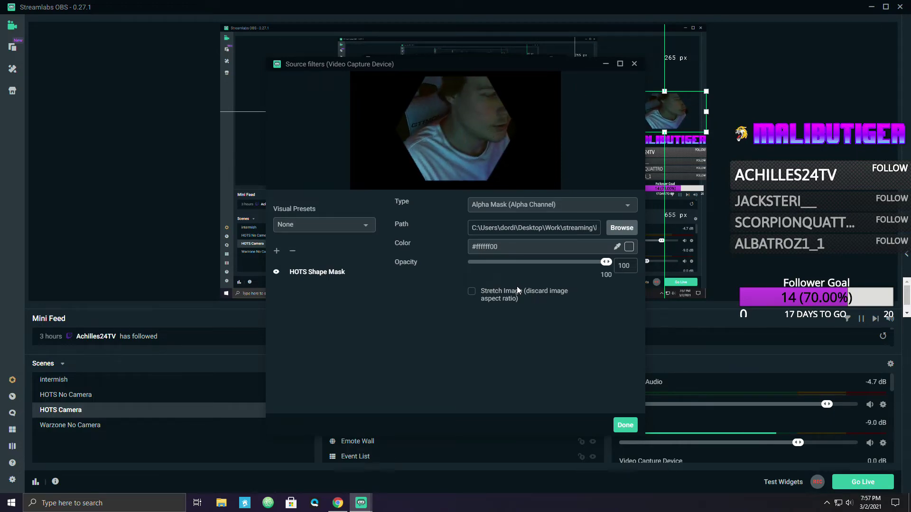
Close the Source filters window, keeping the hexagon webcam mask in the scene
{"action": "left_click", "coordinate": [624, 427]}
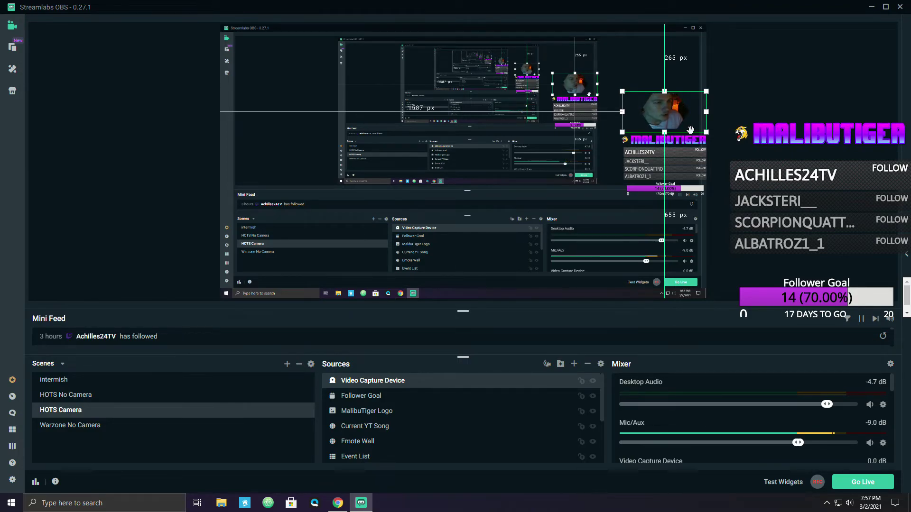
{"action": "left_click", "coordinate": [719, 127]}
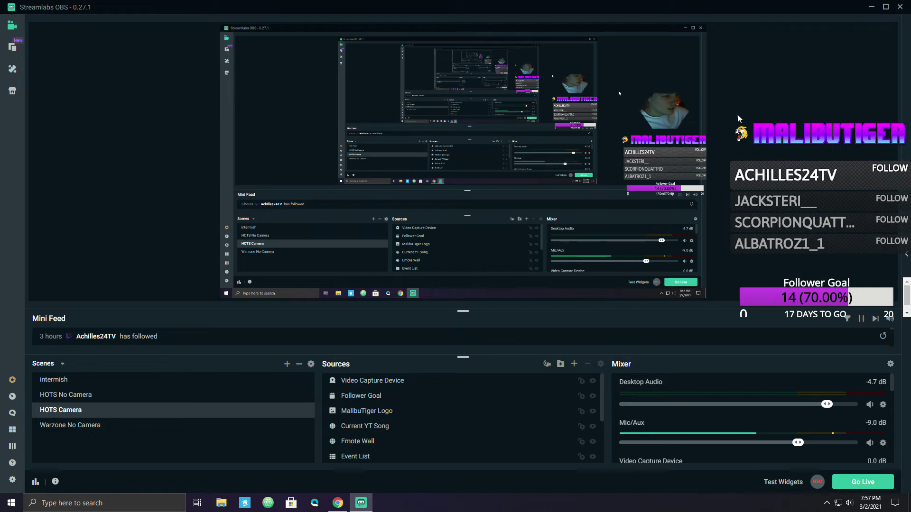
{"action": "left_click", "coordinate": [659, 113]}
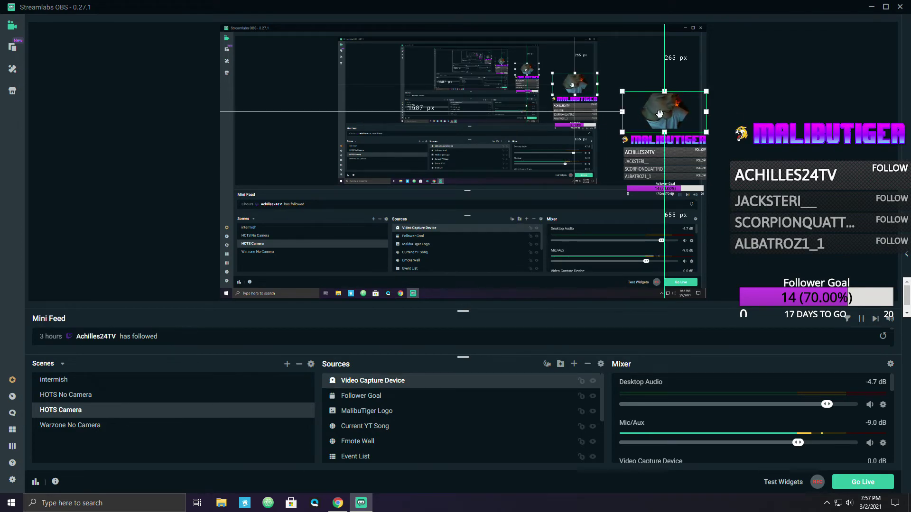
{"action": "left_click", "coordinate": [730, 110]}
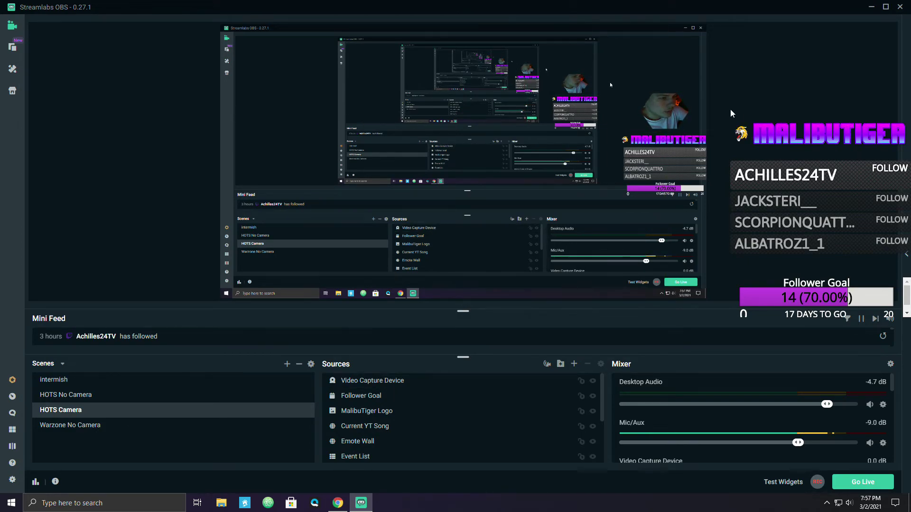